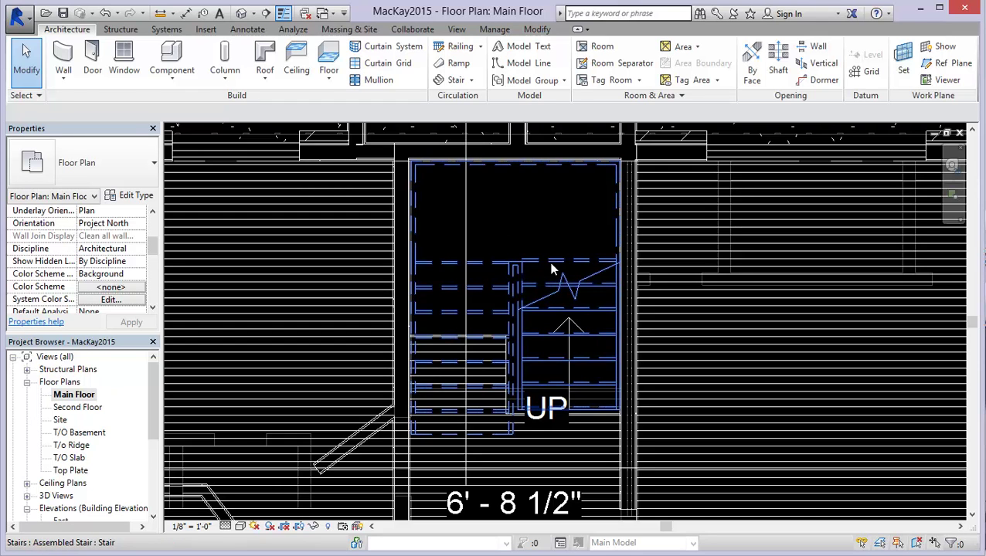
pyautogui.click(528, 265)
pyautogui.scroll(1, 515, 259)
pyautogui.scroll(-1, 515, 259)
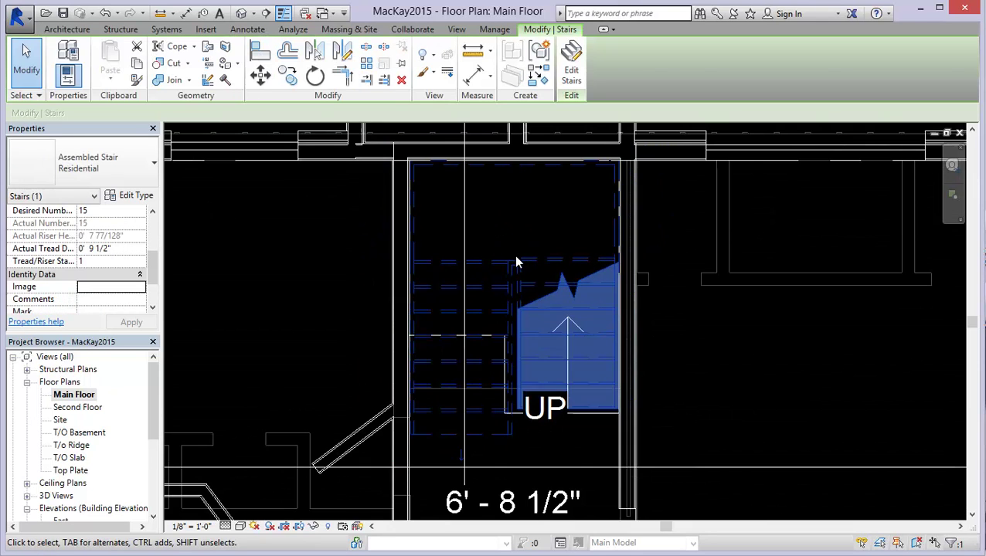
pyautogui.moveTo(515, 256); pyautogui.dragTo(515, 282, button='middle')
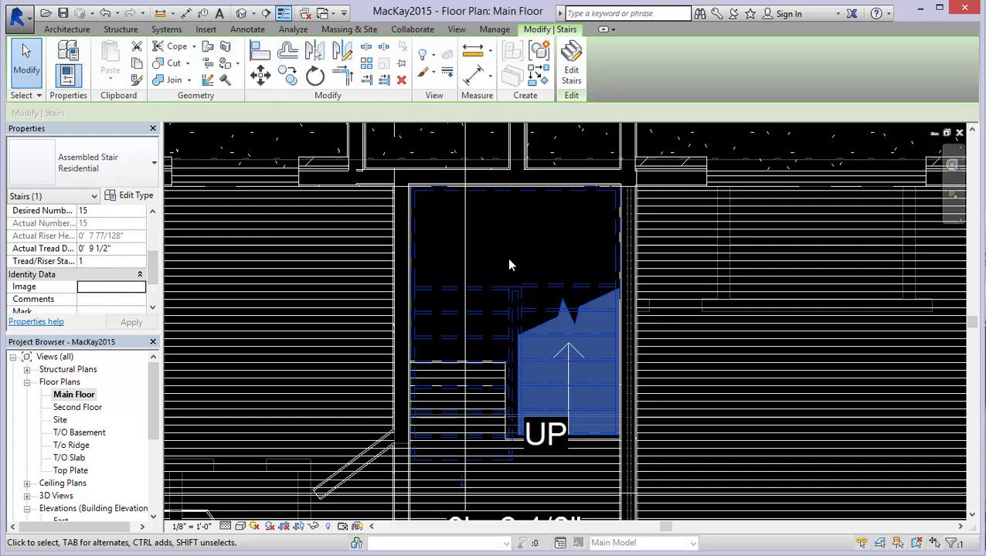
pyautogui.press('Escape')
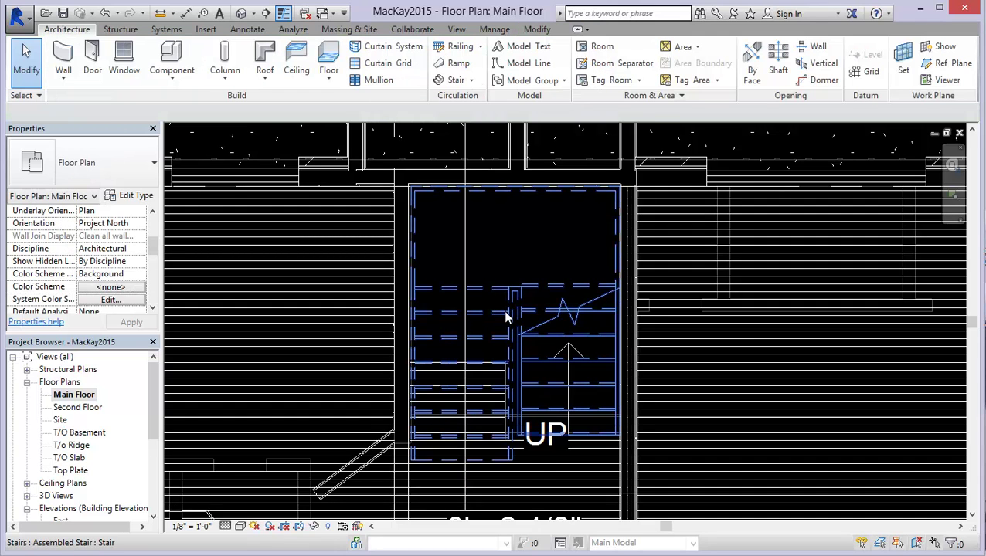
# Step: Delete the existing U-shaped stair from the main floor opening
pyautogui.scroll(1, 503, 310)
pyautogui.scroll(1, 506, 317)
pyautogui.click(519, 309)
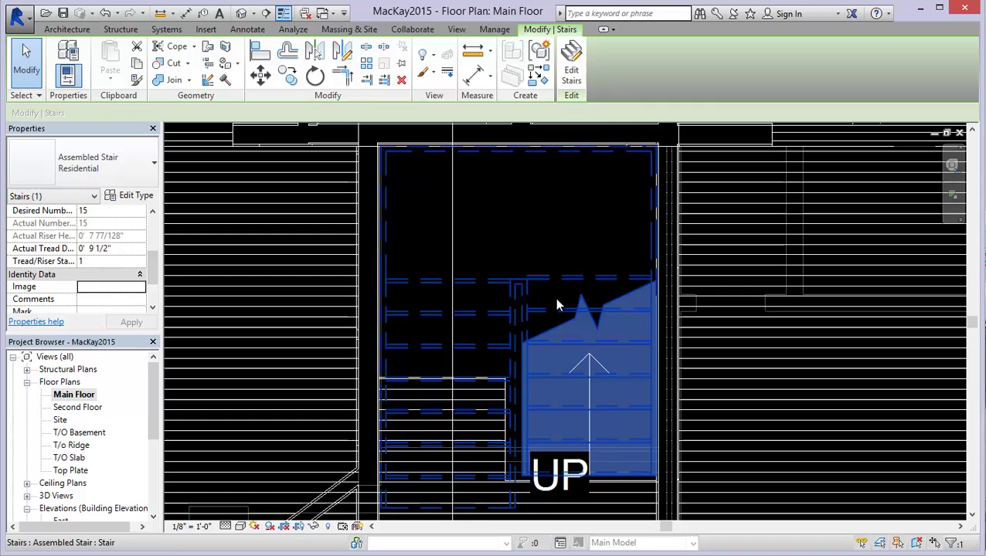
pyautogui.press('Escape')
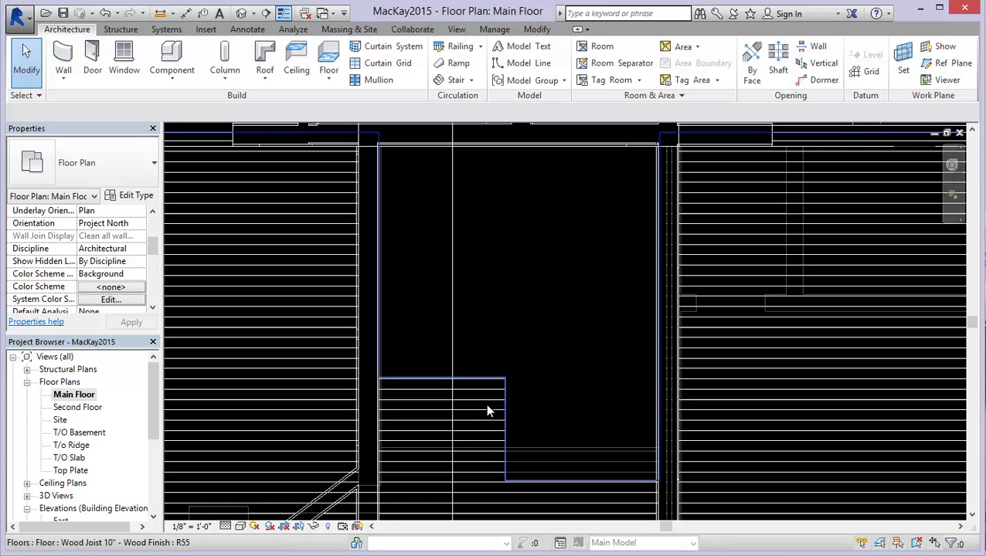
# Step: Draw a U-shaped stair in the floor opening with a first run of 7 risers, an automatic landing and a return run for the remaining 8
pyautogui.click(455, 82)
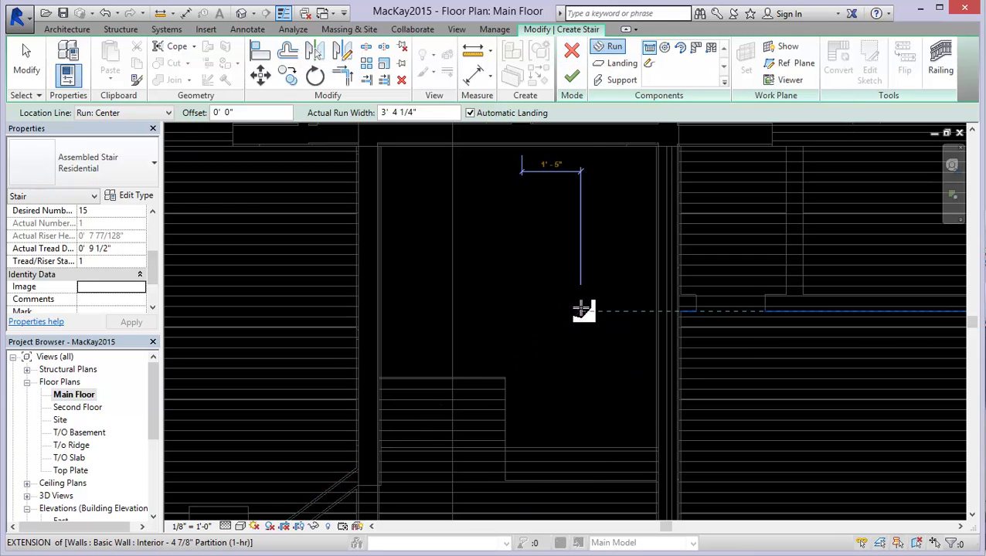
pyautogui.click(594, 445)
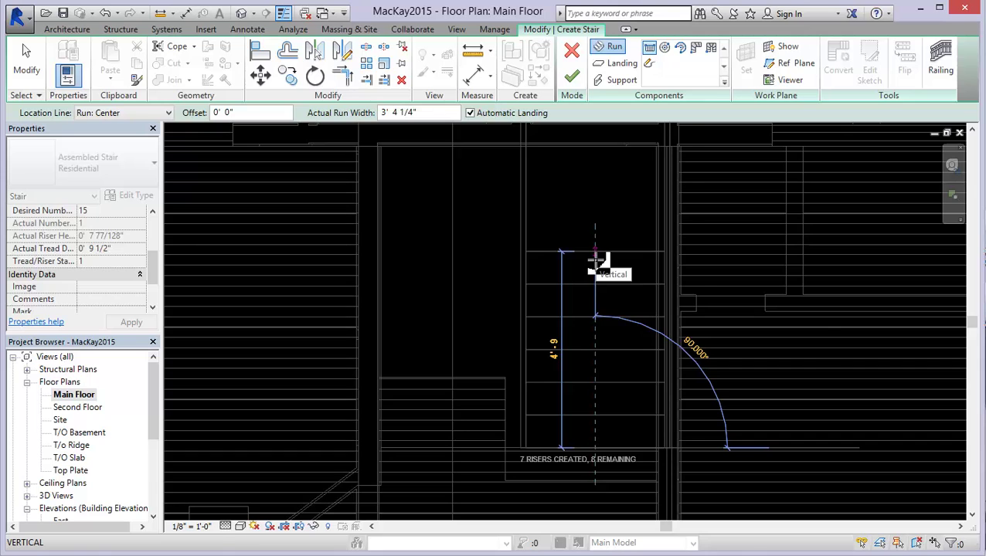
pyautogui.click(596, 253)
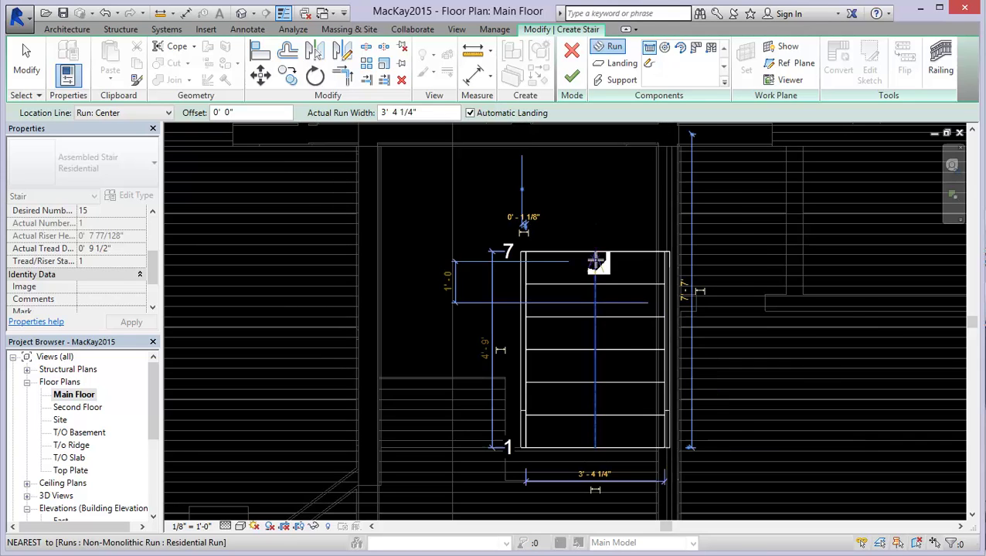
pyautogui.click(441, 252)
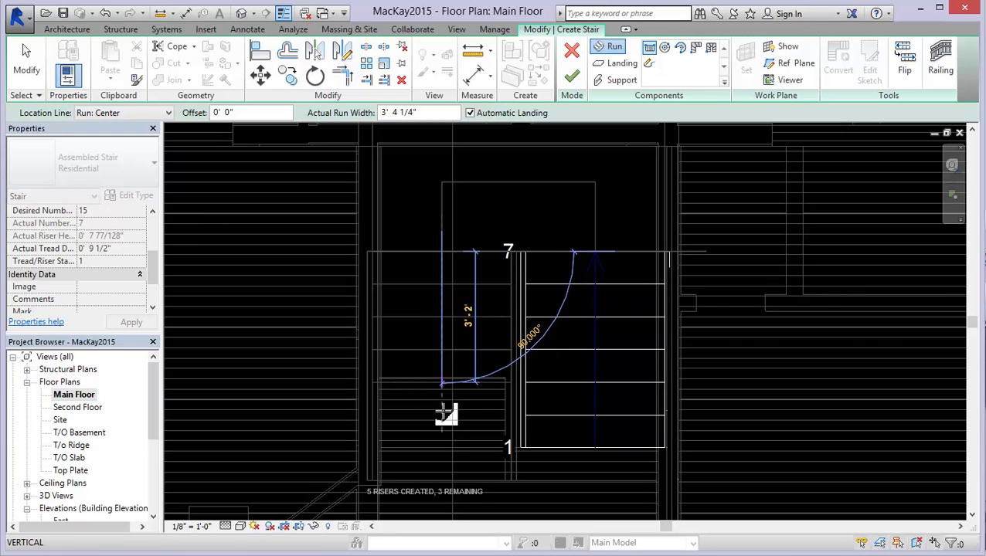
pyautogui.click(446, 468)
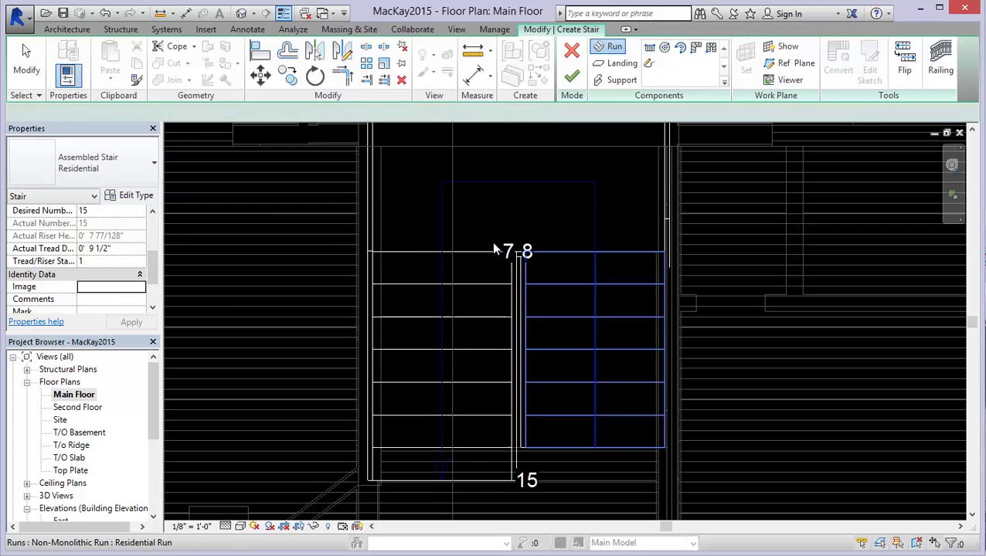
pyautogui.press('Escape')
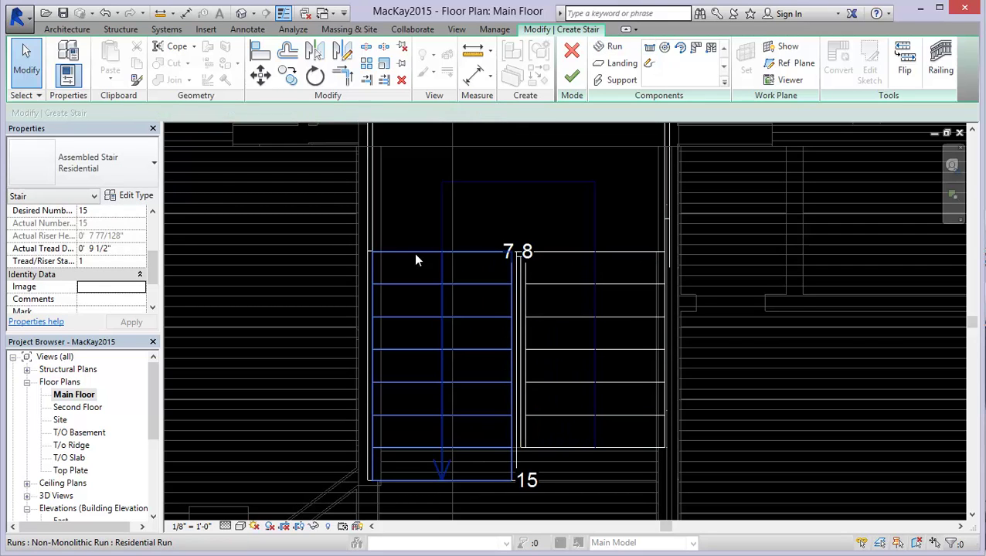
# Step: Align the outer back edge of the stair landing with grid B
pyautogui.moveTo(418, 242); pyautogui.dragTo(381, 251, button='middle')
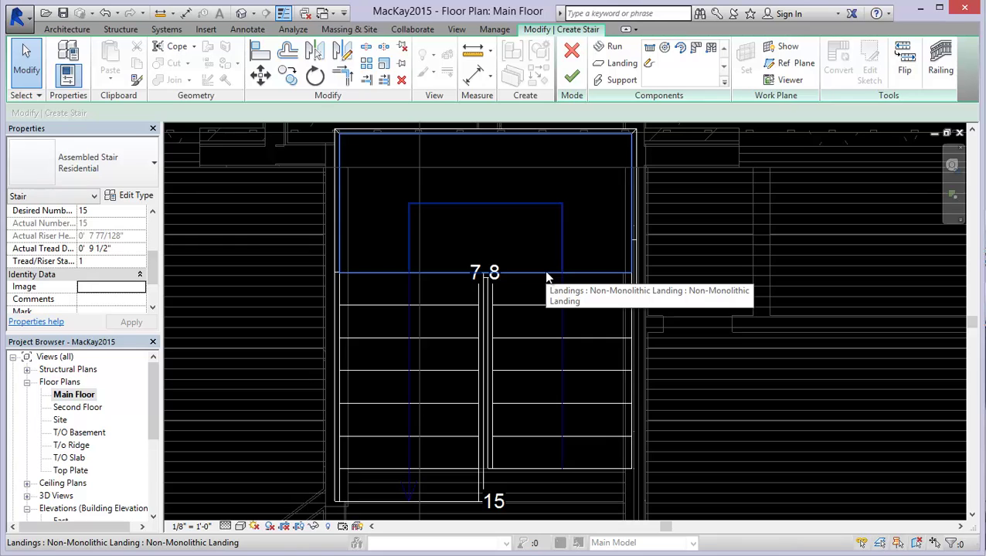
pyautogui.moveTo(550, 273)
pyautogui.mouseDown(button='middle')
pyautogui.moveTo(545, 245)
pyautogui.moveTo(560, 284)
pyautogui.mouseUp(button='middle')
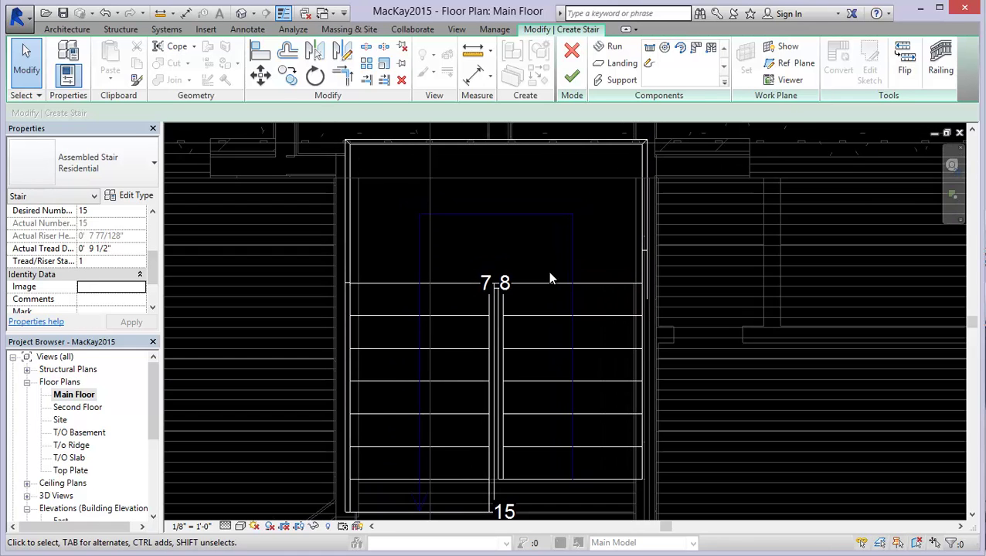
pyautogui.click(260, 50)
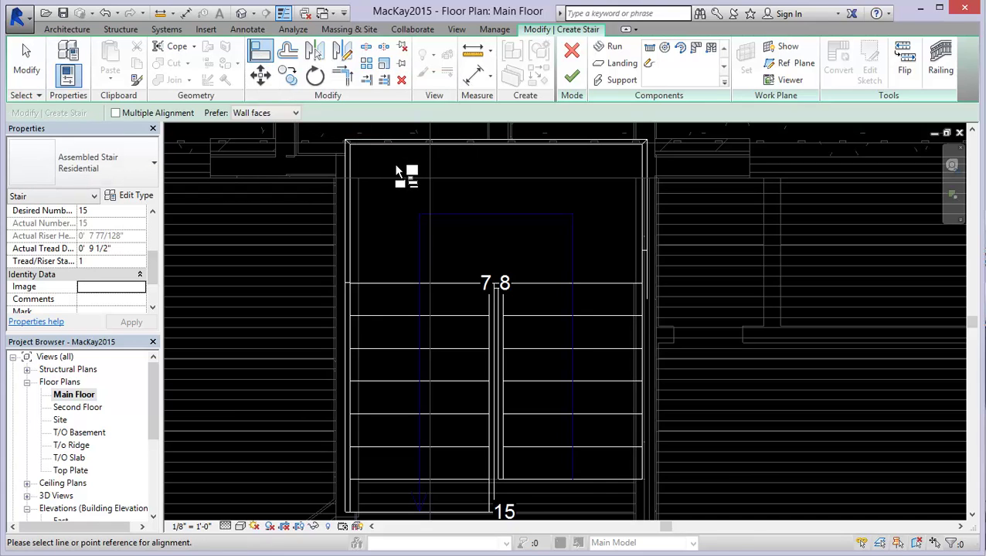
pyautogui.scroll(1, 533, 185)
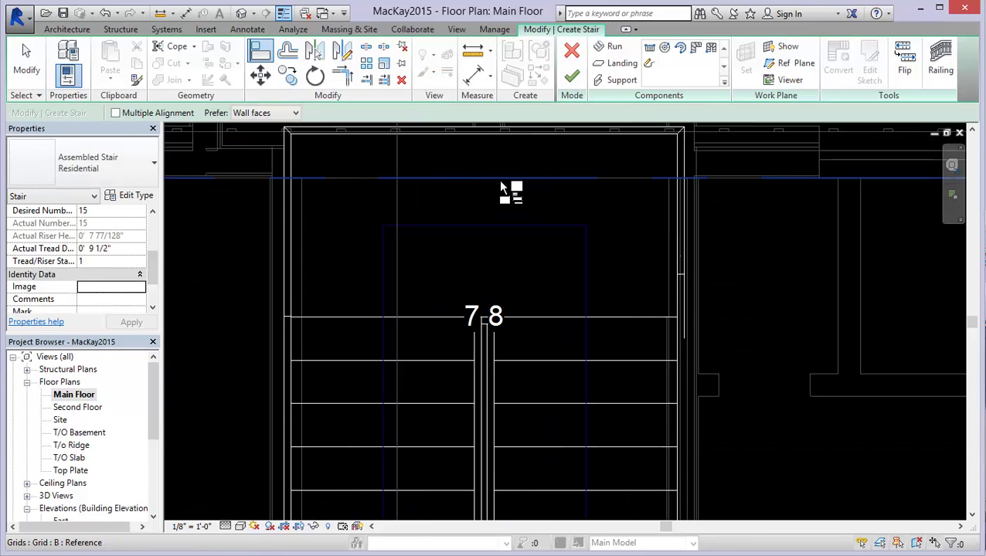
pyautogui.click(440, 179)
pyautogui.click(325, 133)
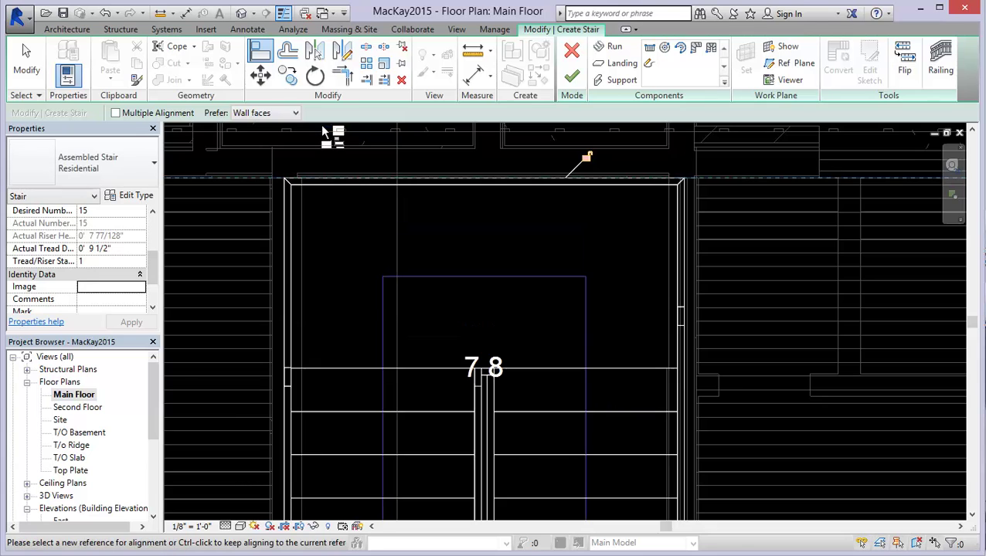
pyautogui.moveTo(328, 222); pyautogui.dragTo(335, 214, button='middle')
pyautogui.scroll(-4, 572, 224)
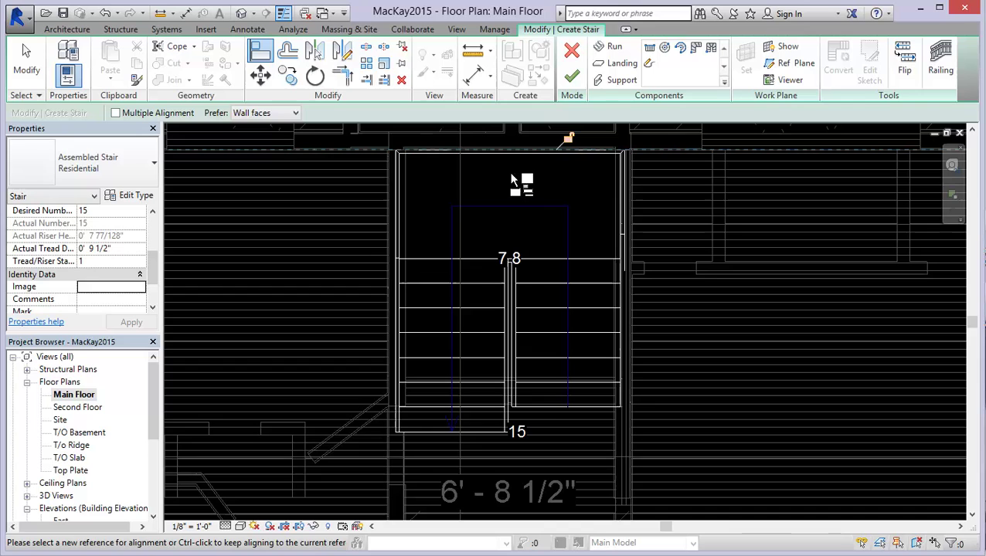
pyautogui.scroll(1, 611, 183)
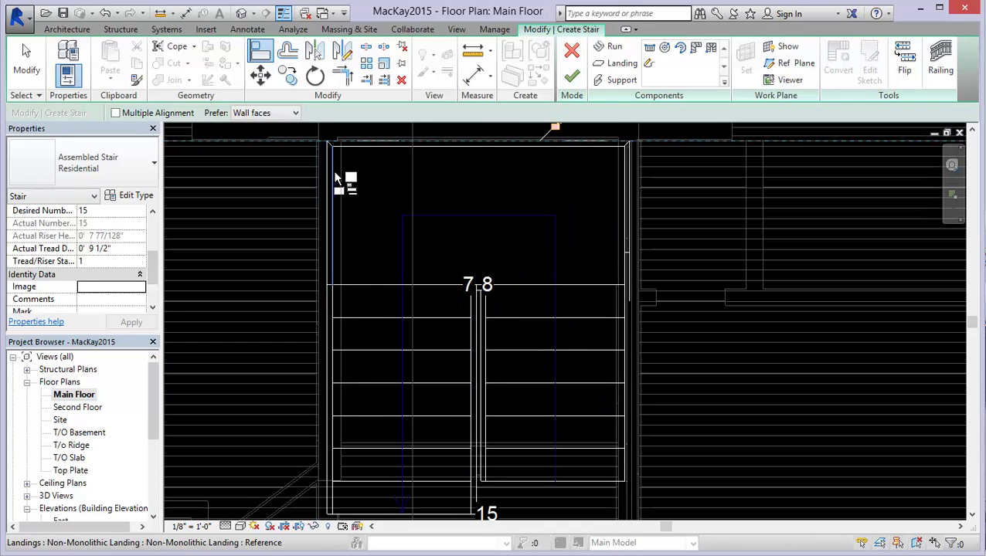
pyautogui.moveTo(372, 187); pyautogui.dragTo(379, 176, button='middle')
pyautogui.press('Escape')
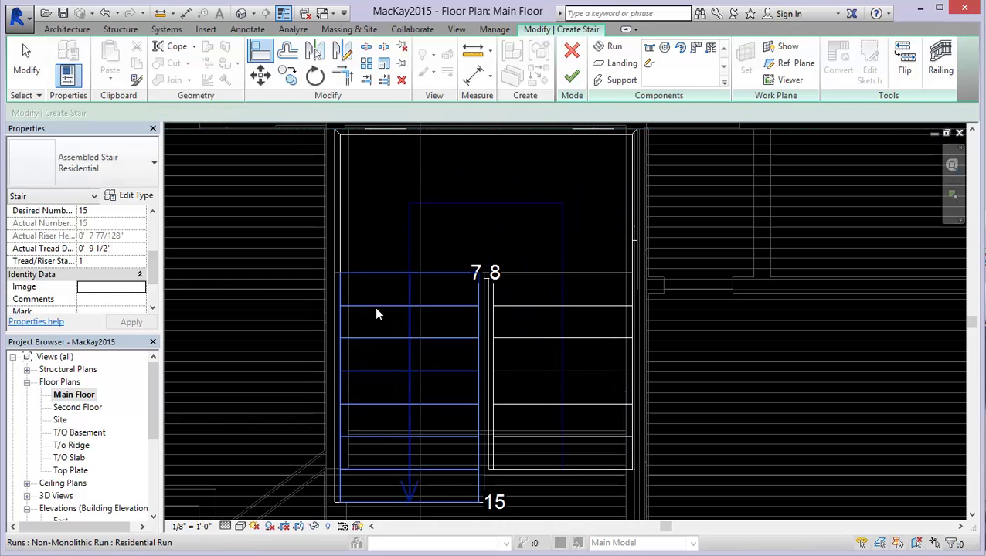
# Step: Set the width of the upper return run, which ends at riser 15, to 3' 0"
pyautogui.click(379, 310)
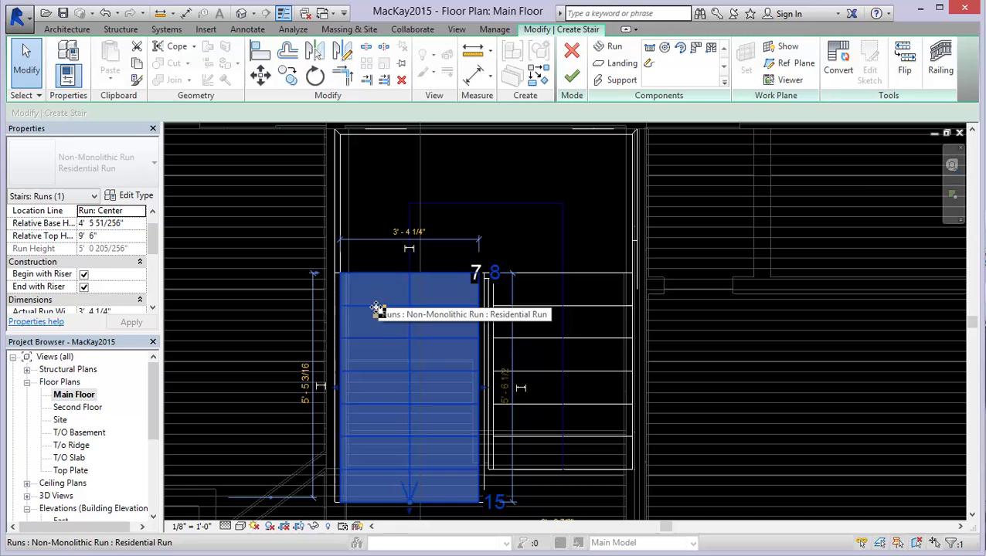
pyautogui.click(409, 233)
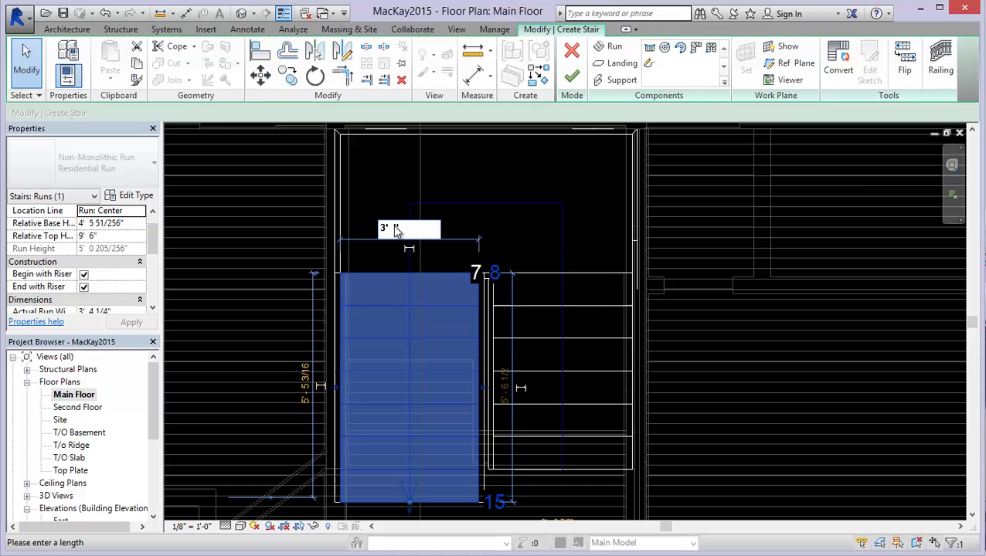
pyautogui.write("3'")
pyautogui.press('Return')
pyautogui.click(580, 286)
pyautogui.press('Return')
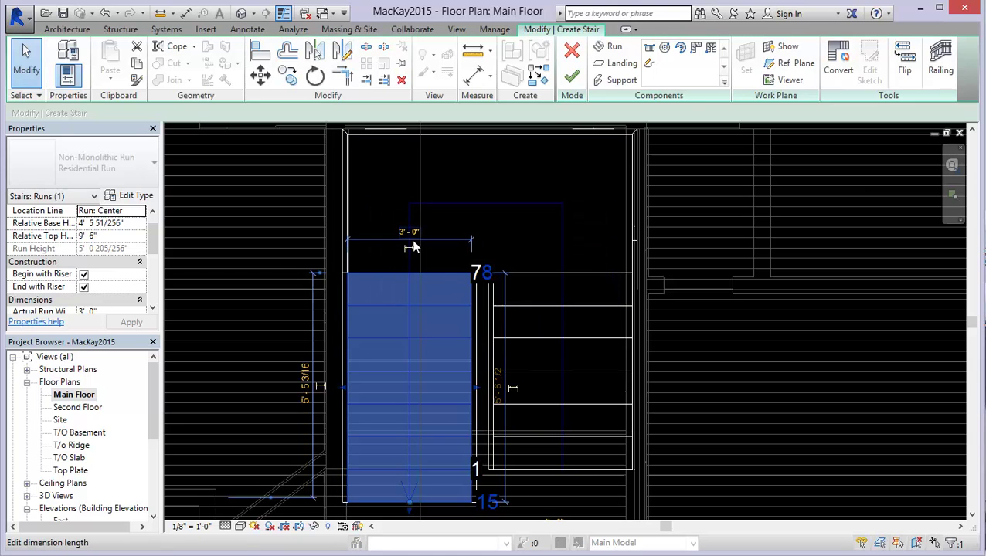
# Step: Set the width of the first run, which starts at riser 1, to 3' 0"
pyautogui.moveTo(578, 312); pyautogui.dragTo(559, 284, button='middle')
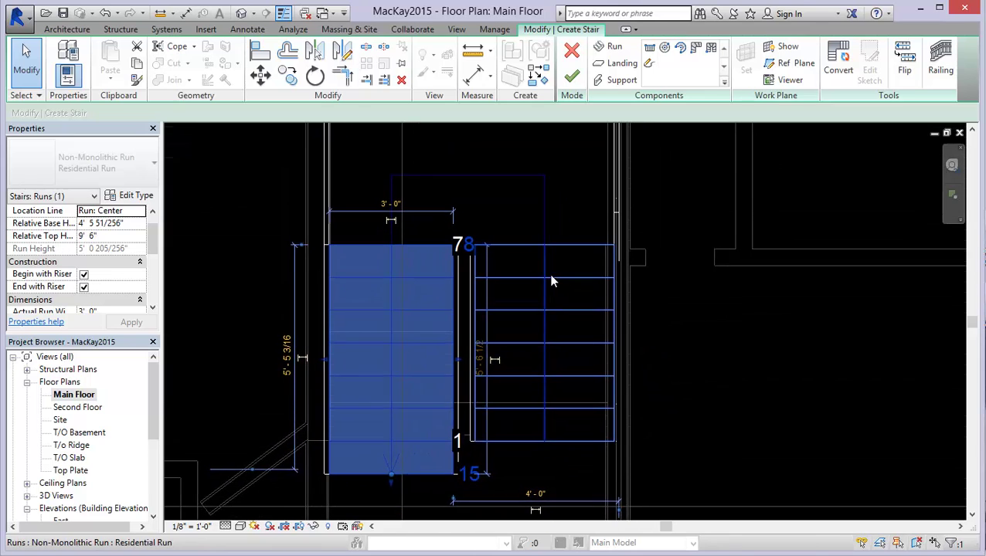
pyautogui.click(565, 282)
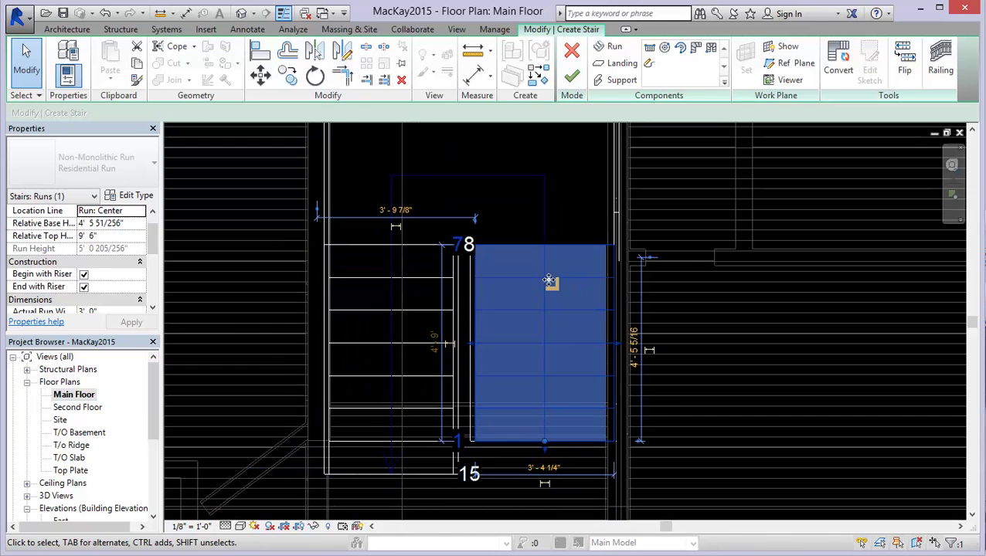
pyautogui.click(545, 469)
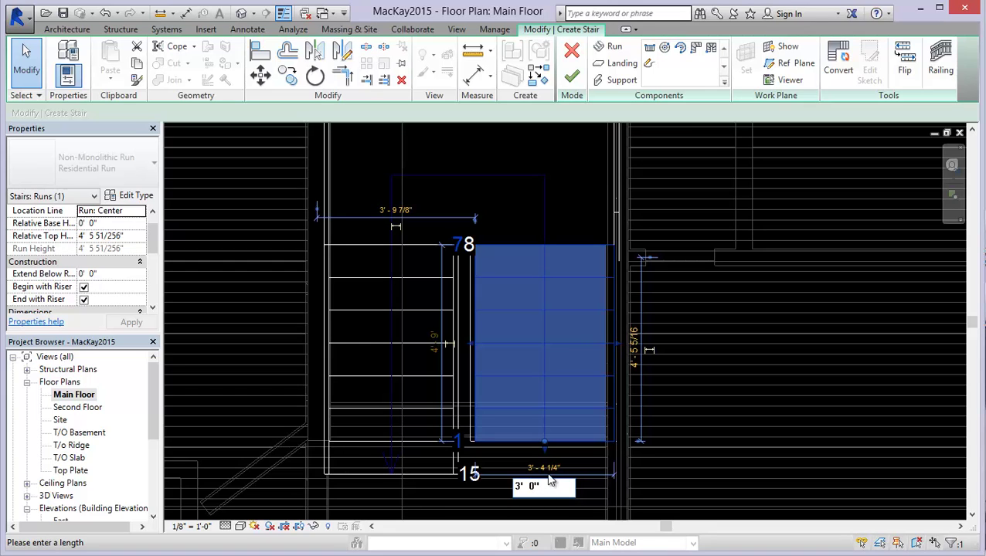
pyautogui.press('Return')
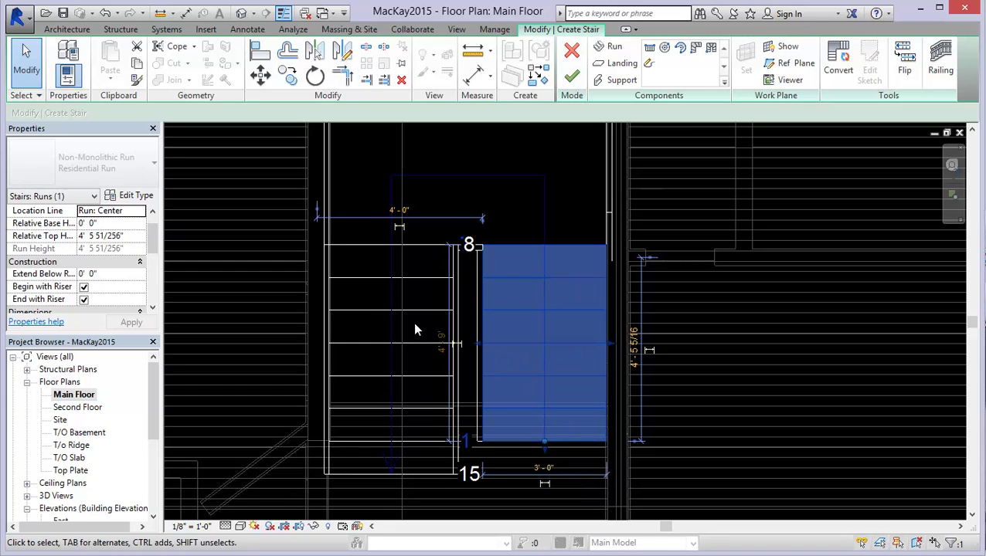
# Step: Align the outer edge of the stringer on the return-run side with the inner face of the adjacent 2x6 partition
pyautogui.moveTo(506, 267)
pyautogui.mouseDown(button='middle')
pyautogui.moveTo(524, 295)
pyautogui.moveTo(506, 279)
pyautogui.mouseUp(button='middle')
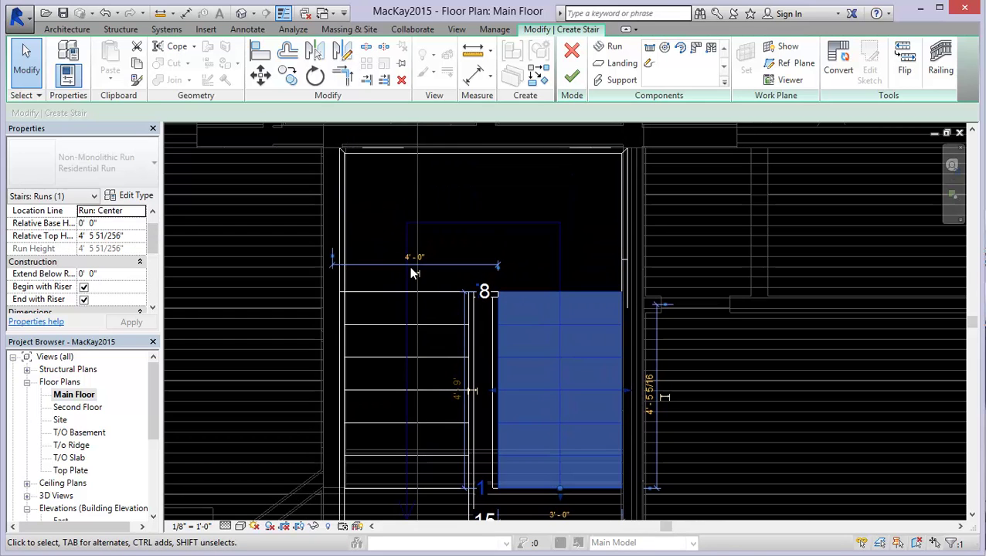
pyautogui.moveTo(413, 273); pyautogui.dragTo(381, 275, button='middle')
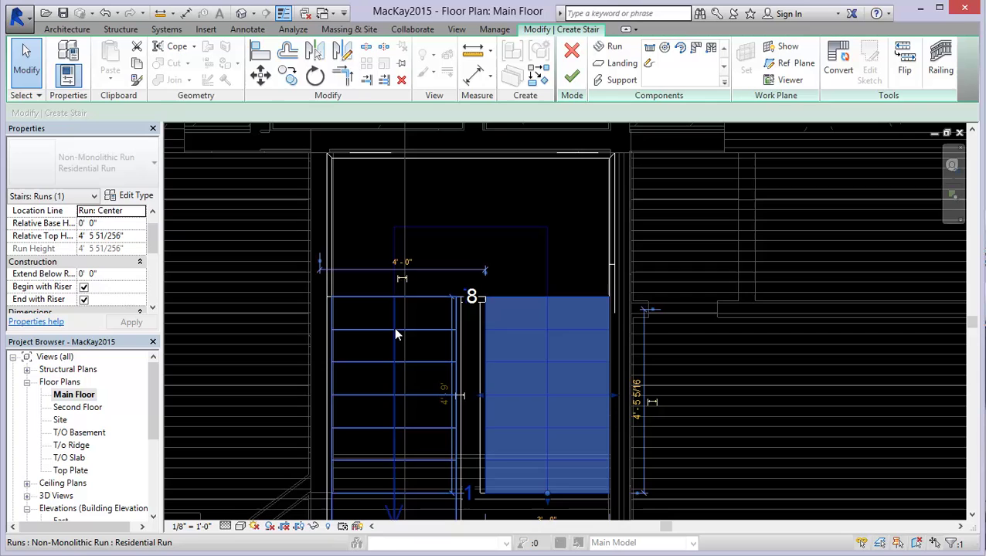
pyautogui.click(260, 50)
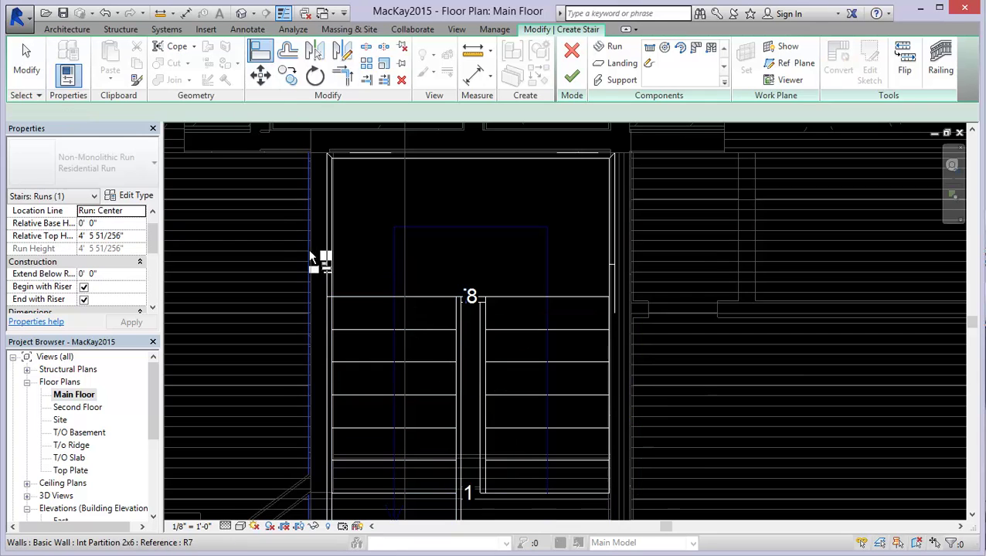
pyautogui.scroll(2, 332, 240)
pyautogui.scroll(2, 345, 230)
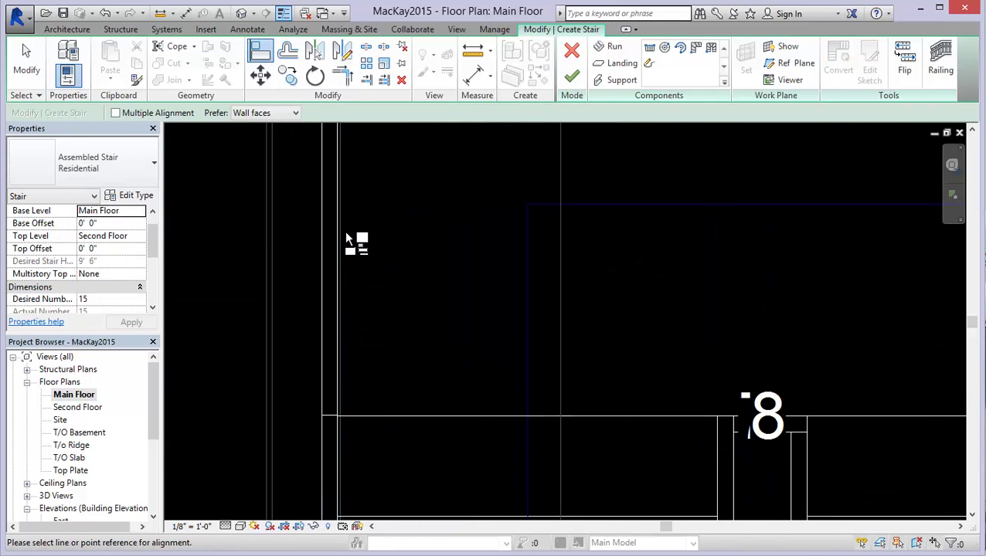
pyautogui.click(345, 238)
pyautogui.scroll(2, 346, 238)
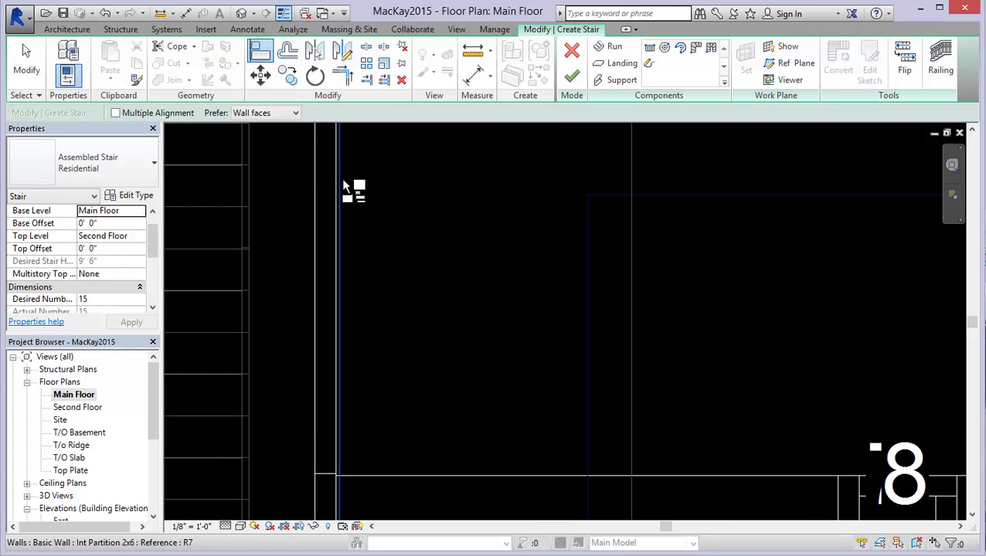
pyautogui.click(314, 198)
pyautogui.scroll(-3, 314, 198)
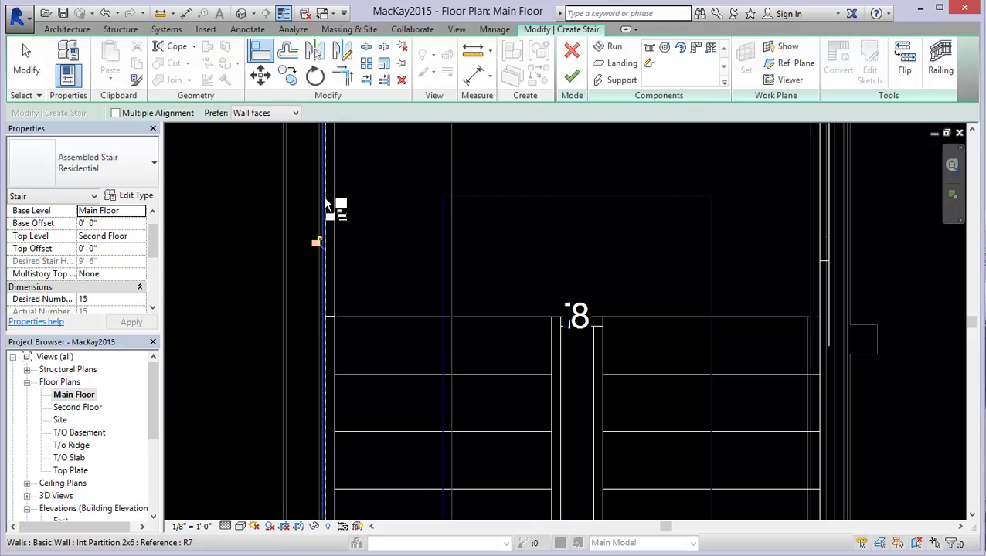
# Step: Align the outer edge of the stringer on the first-run side with the inner face of the adjacent 2x6 partition
pyautogui.moveTo(658, 313); pyautogui.dragTo(596, 244, button='middle')
pyautogui.scroll(2, 640, 386)
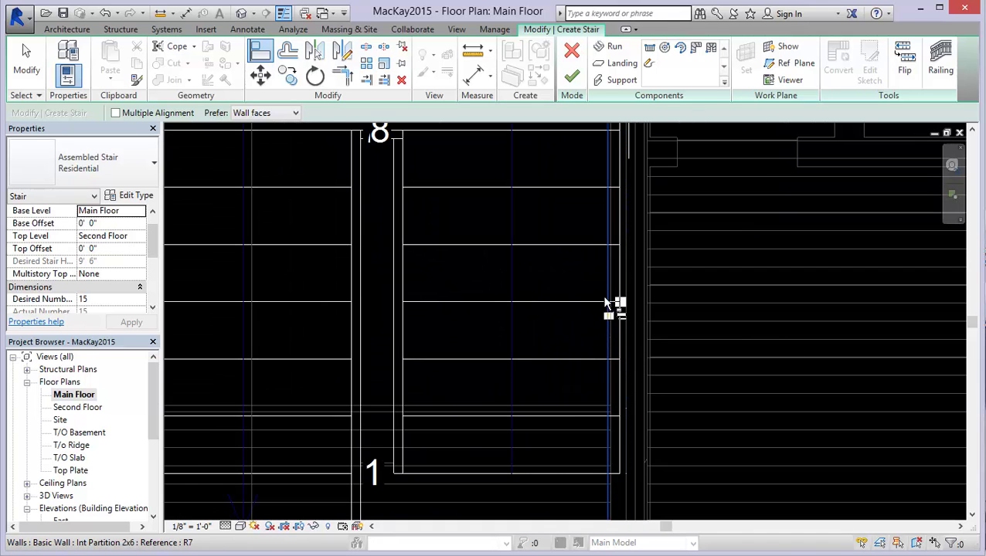
pyautogui.moveTo(616, 308); pyautogui.dragTo(619, 385, button='middle')
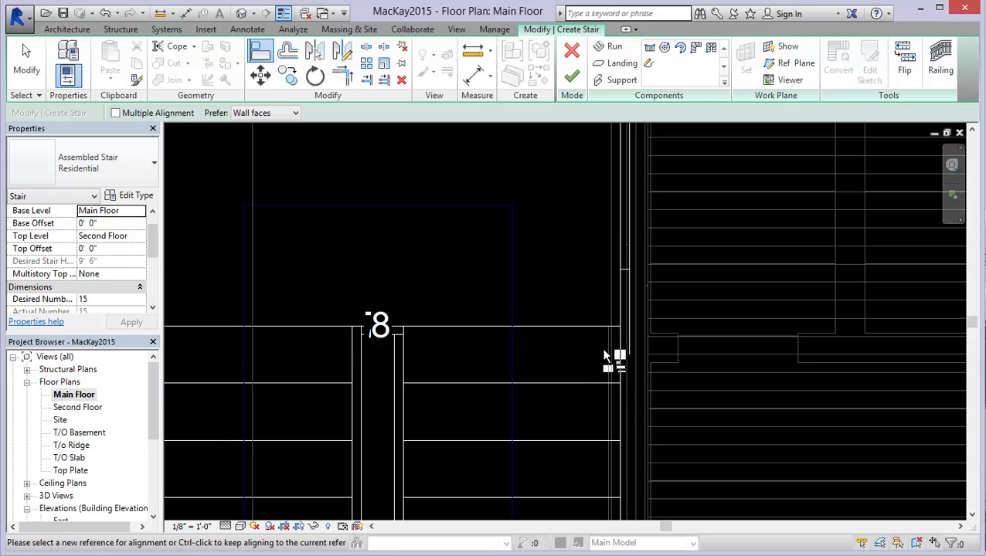
pyautogui.scroll(-2, 602, 348)
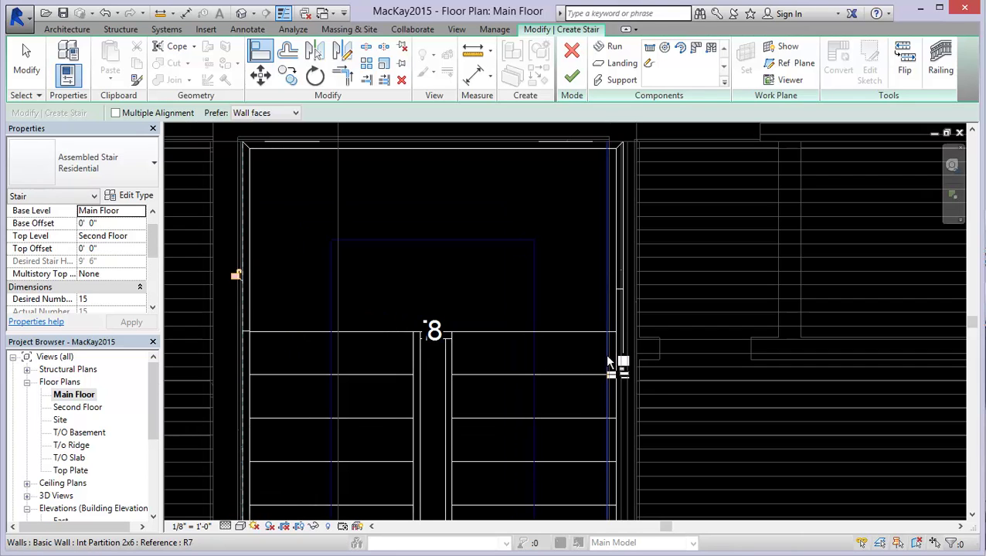
pyautogui.scroll(2, 618, 385)
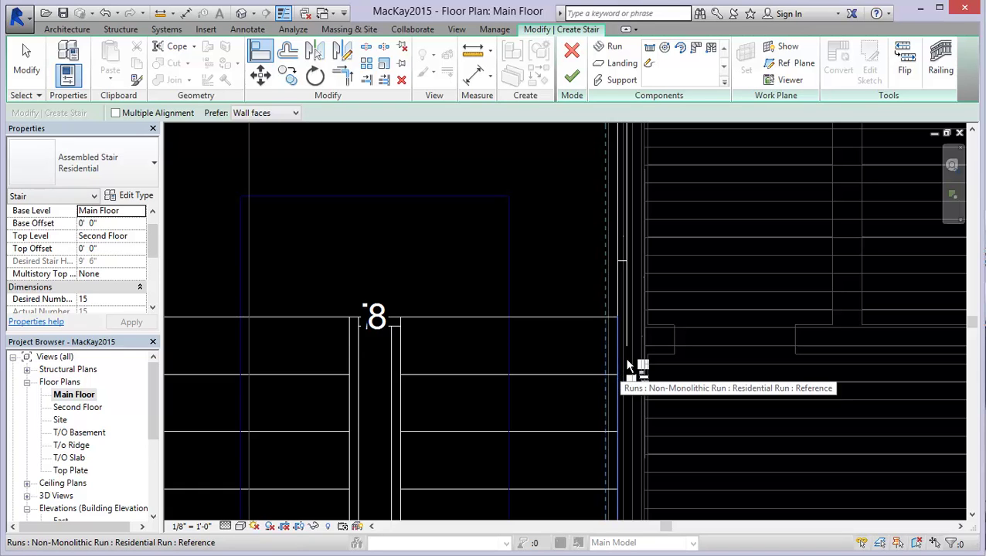
pyautogui.click(622, 368)
pyautogui.click(627, 323)
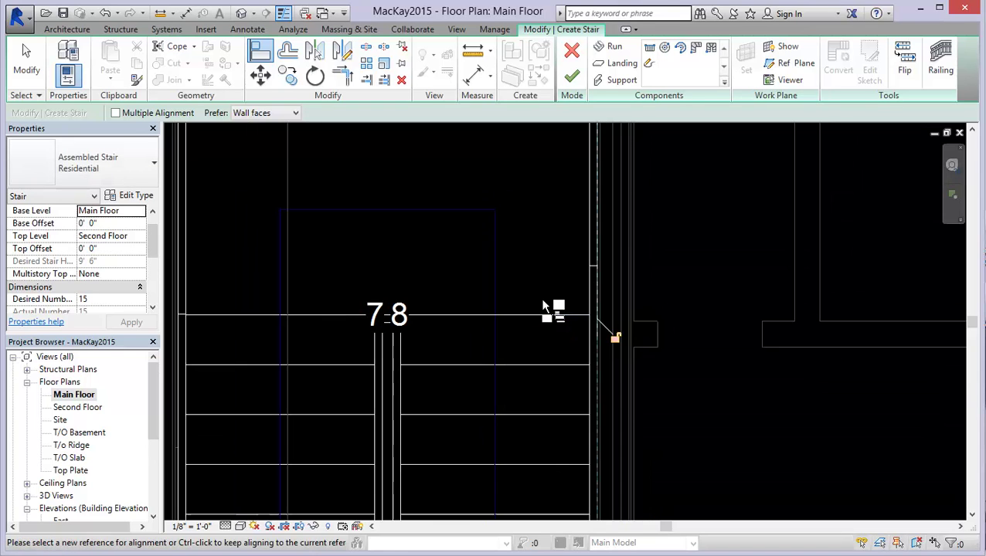
pyautogui.scroll(-2, 572, 333)
pyautogui.moveTo(540, 356); pyautogui.dragTo(605, 253, button='middle')
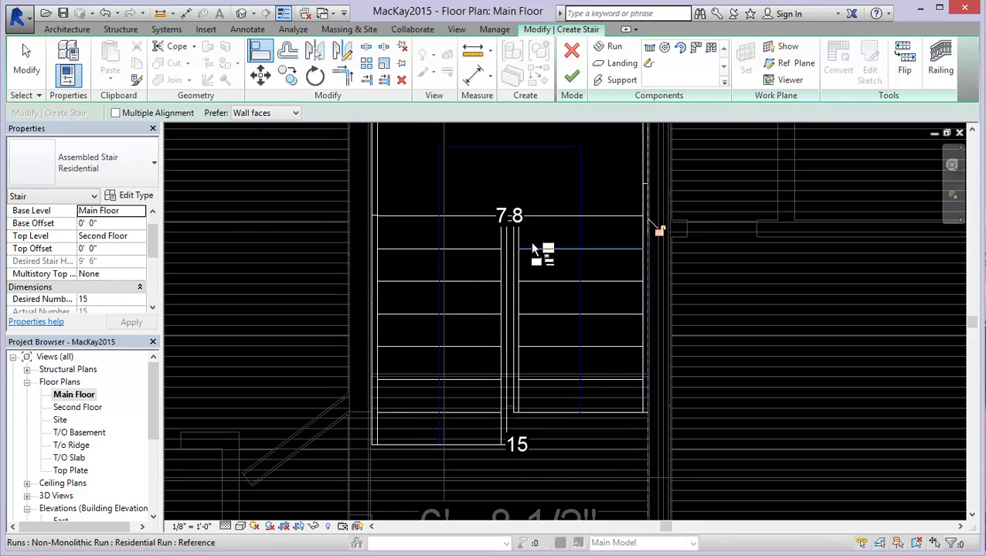
pyautogui.press('Escape')
pyautogui.press('Escape')
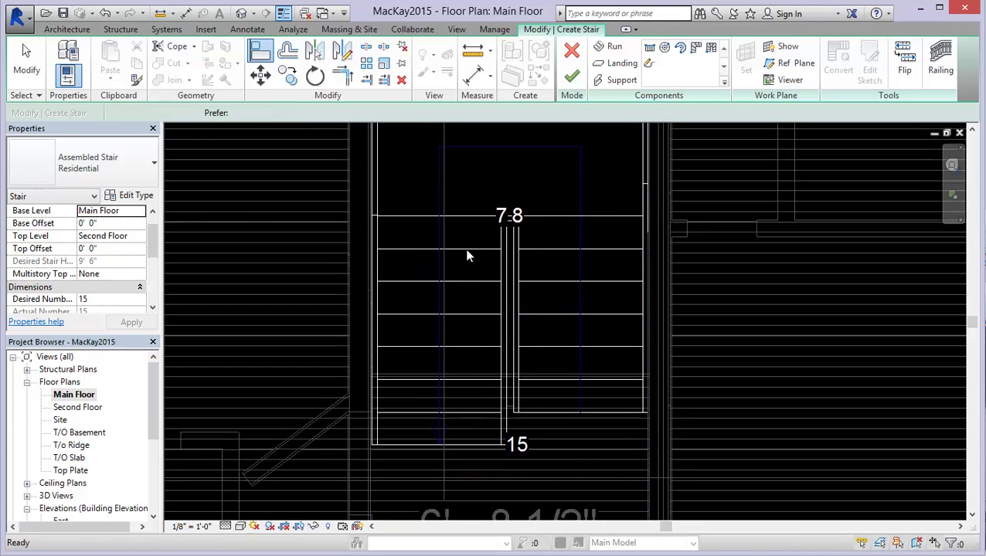
# Step: Check the width of the first run of the stair
pyautogui.click(462, 250)
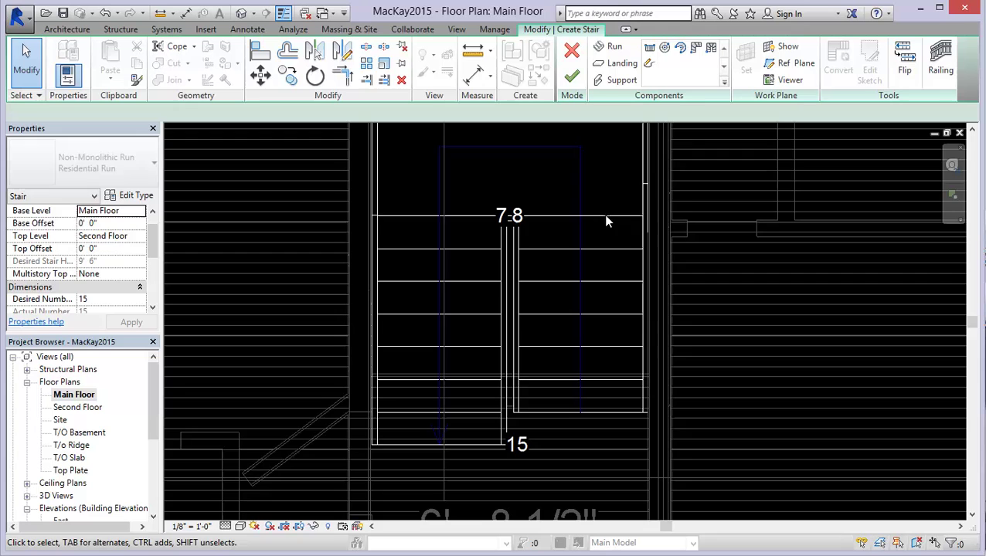
pyautogui.click(603, 247)
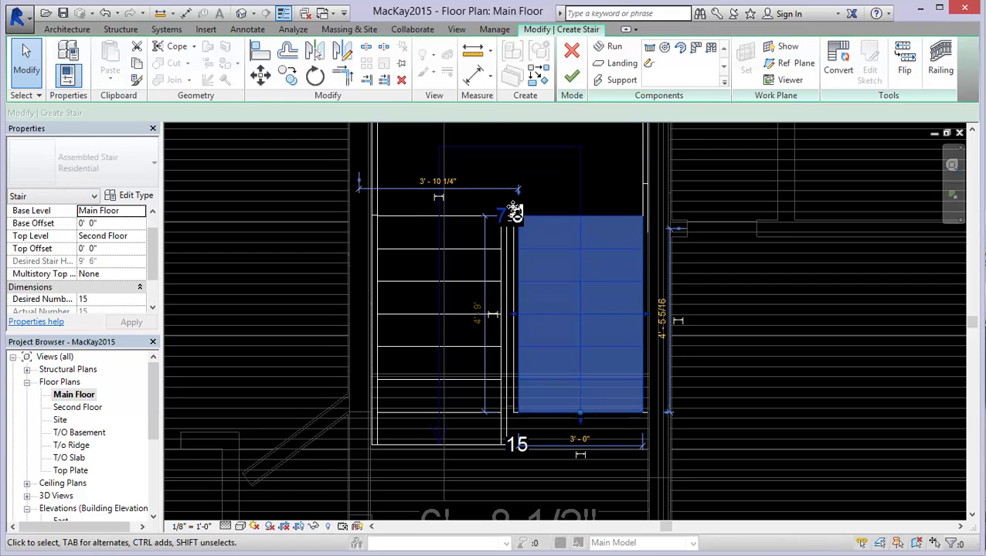
pyautogui.click(573, 377)
pyautogui.press('Escape')
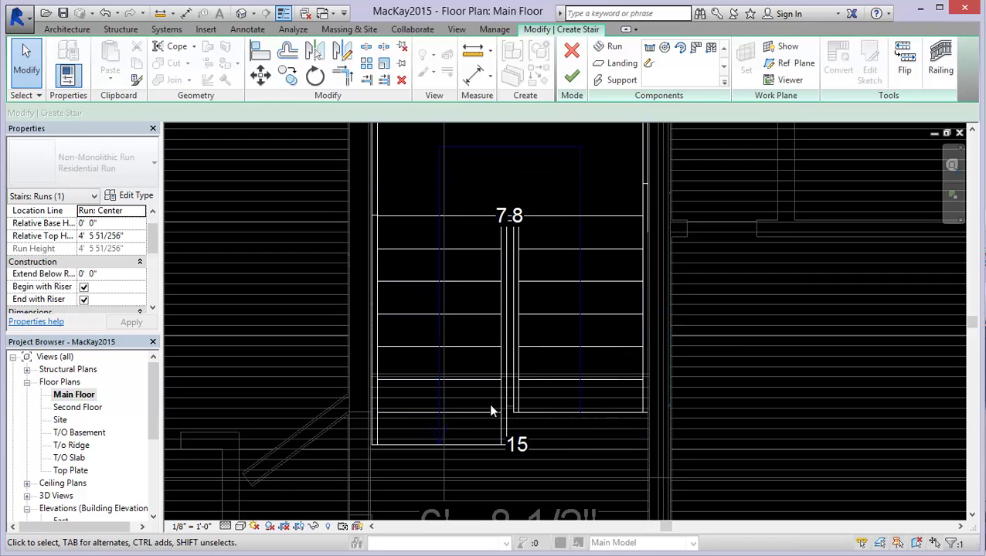
# Step: Set the depth of the stair landing to 3' 0"
pyautogui.moveTo(498, 244); pyautogui.dragTo(504, 308, button='middle')
pyautogui.moveTo(508, 231); pyautogui.dragTo(508, 273, button='middle')
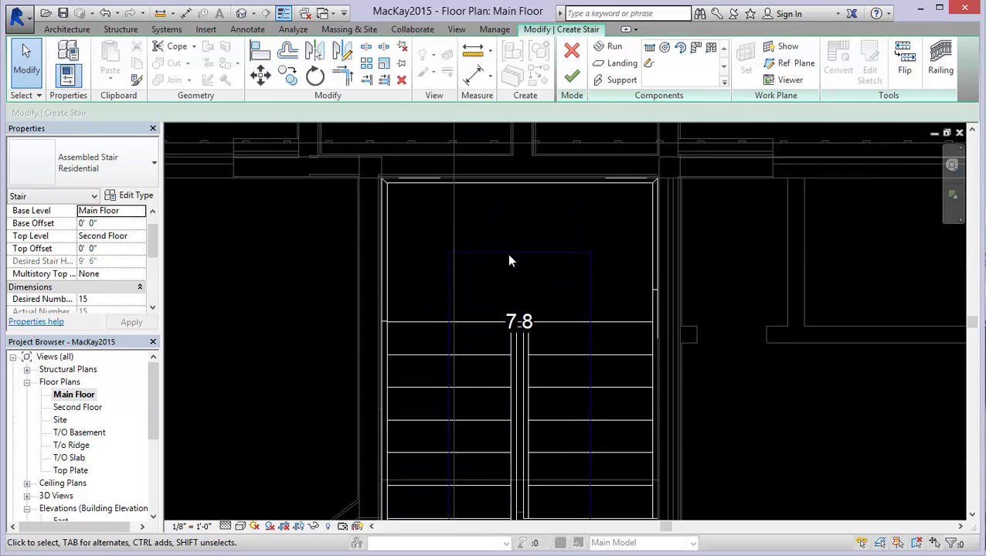
pyautogui.scroll(1, 517, 215)
pyautogui.click(566, 338)
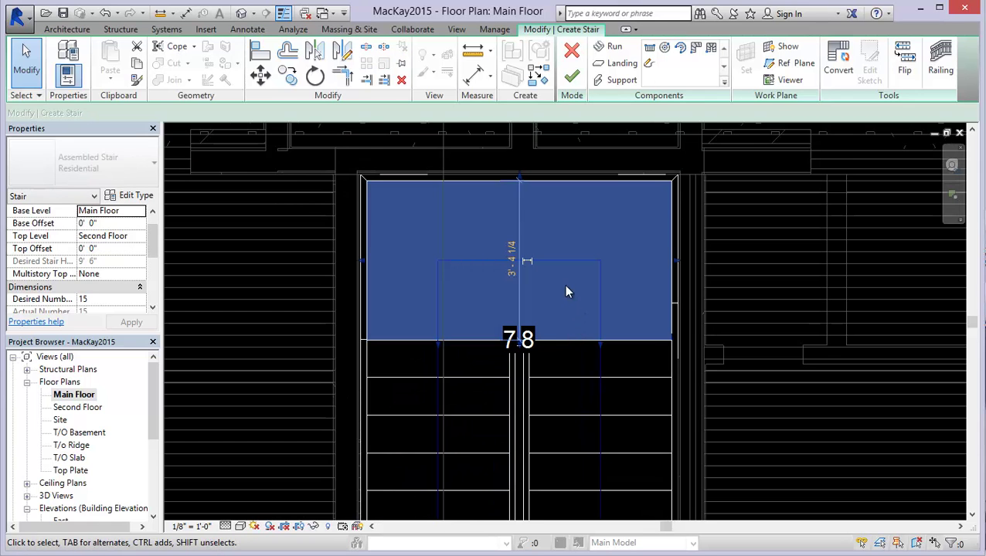
pyautogui.click(517, 263)
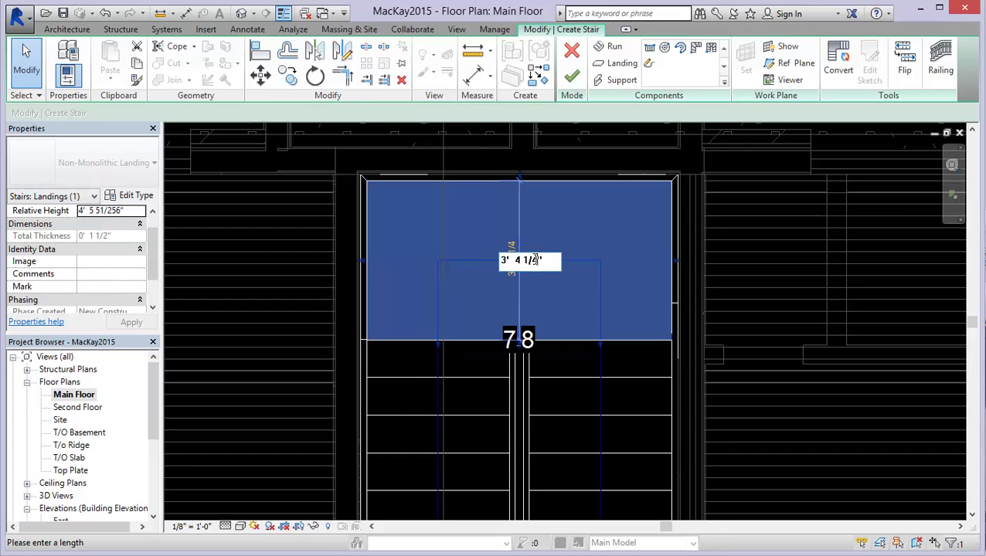
pyautogui.press('Return')
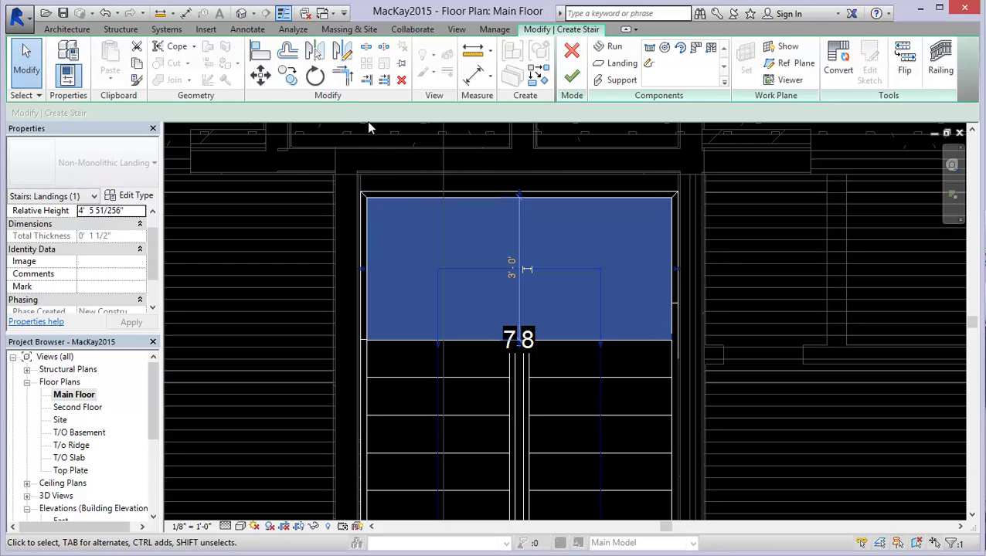
# Step: Align the landing's outer back edge with the face of the wall behind it and lock the alignment
pyautogui.click(263, 54)
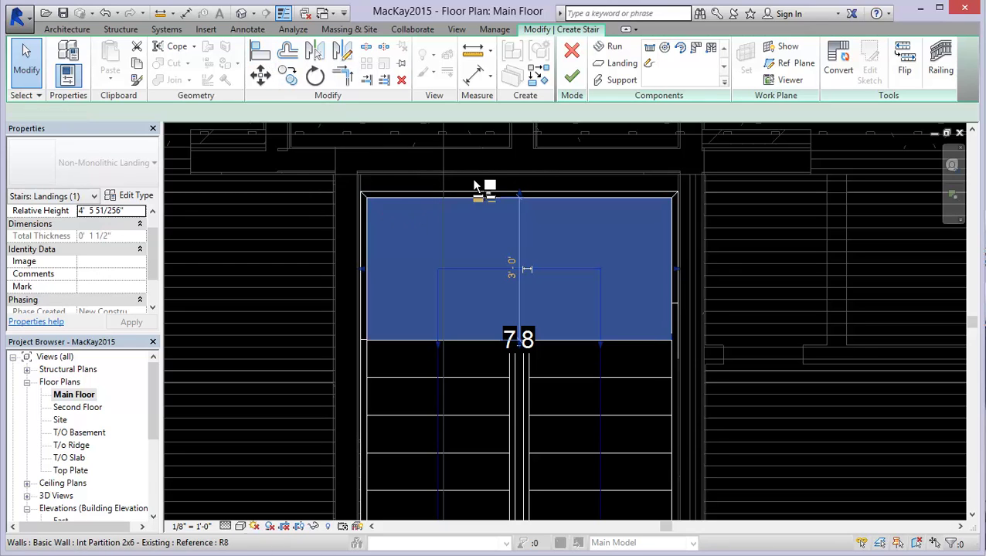
pyautogui.click(414, 196)
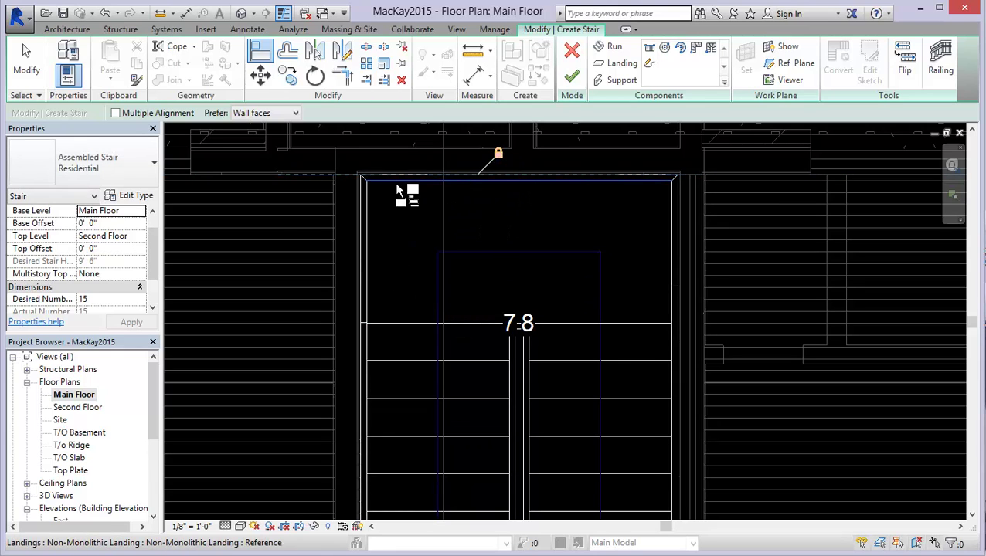
pyautogui.press('Escape')
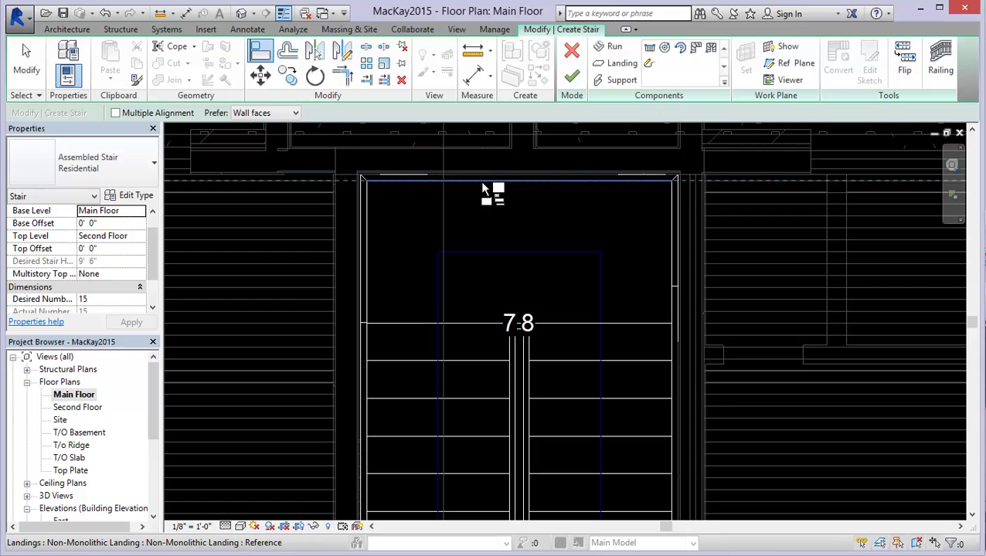
pyautogui.press('Escape')
# Step: Try to set the depth of the locked landing to 3' 6"
pyautogui.click(371, 218)
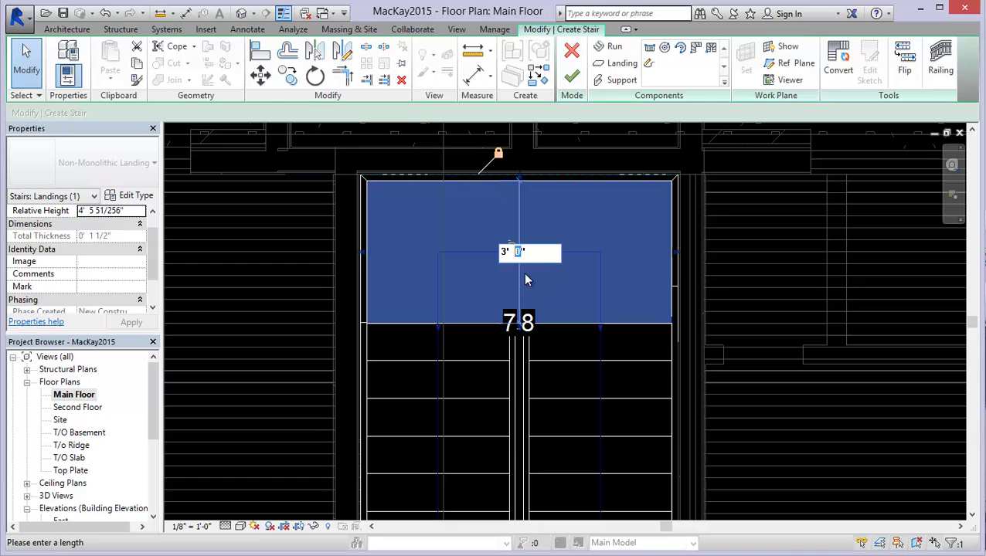
pyautogui.press('Return')
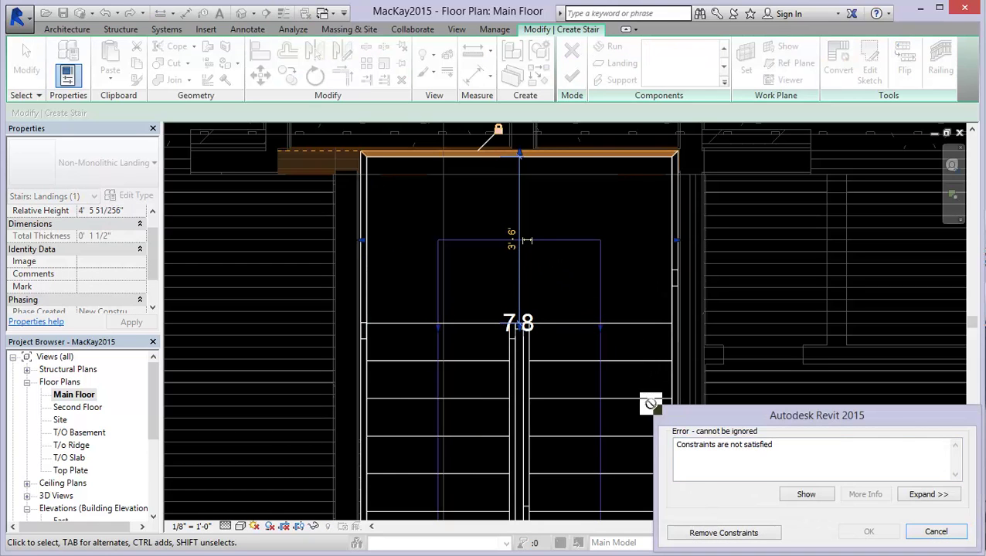
pyautogui.click(935, 533)
# Step: Shorten the first run by one tread at its starting end, to a length of 3' 11 1/2"
pyautogui.scroll(3, 538, 342)
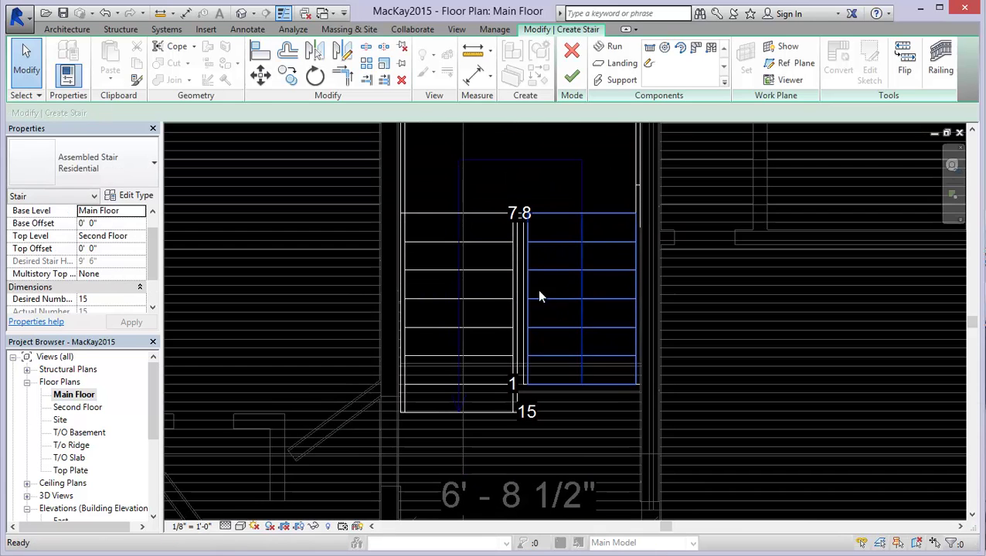
pyautogui.click(563, 319)
pyautogui.scroll(2, 545, 286)
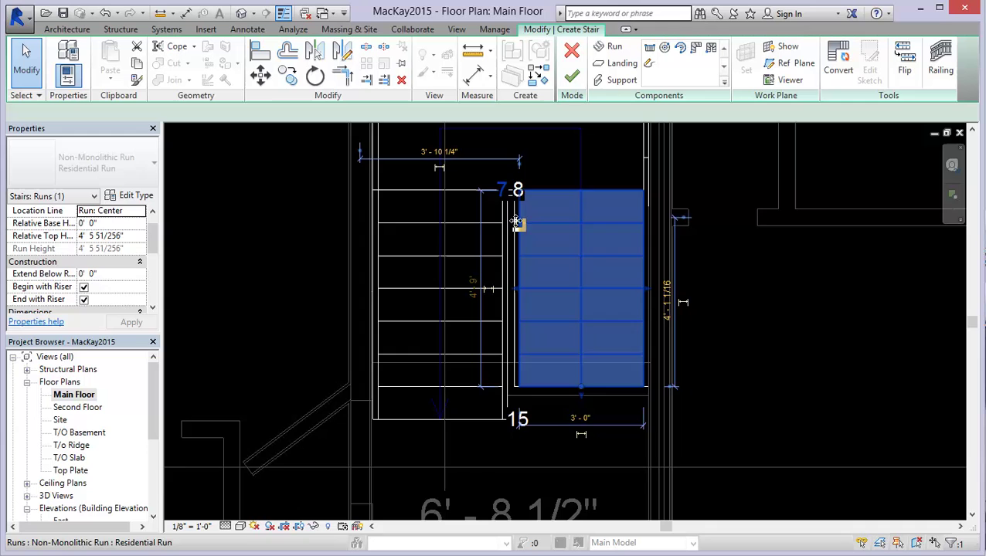
pyautogui.moveTo(544, 282); pyautogui.dragTo(558, 319, button='middle')
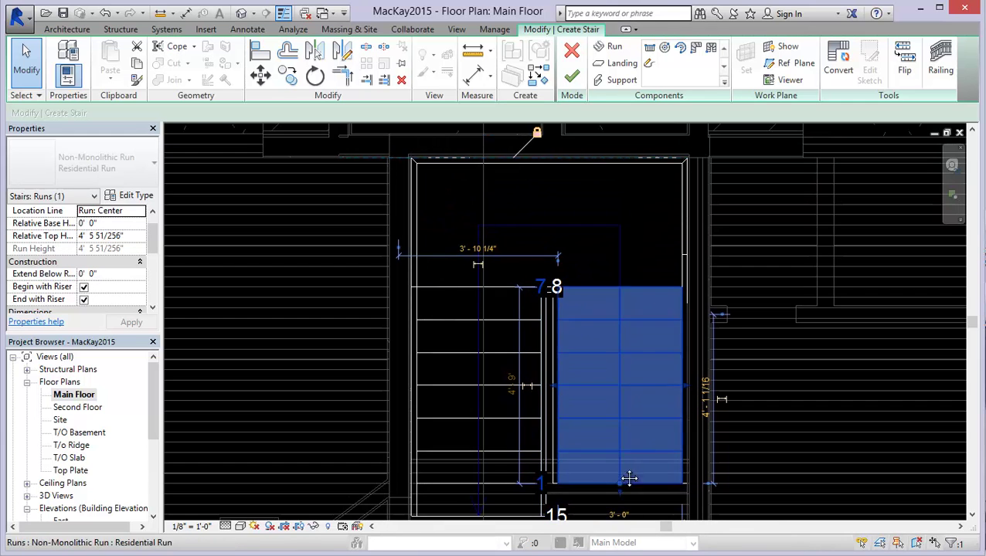
pyautogui.moveTo(629, 478); pyautogui.dragTo(618, 356, button='middle')
pyautogui.scroll(1, 605, 325)
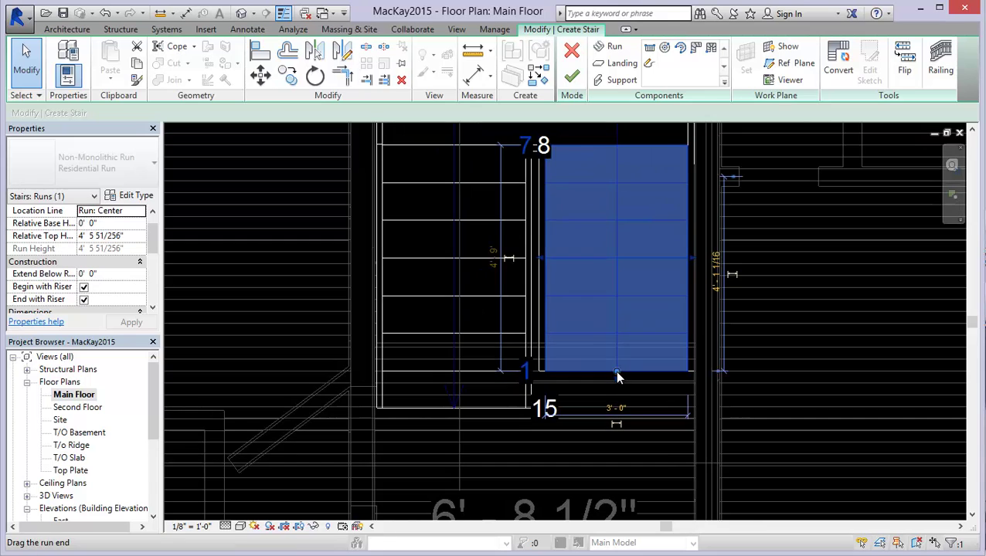
pyautogui.moveTo(619, 376); pyautogui.dragTo(609, 418)
pyautogui.moveTo(557, 301); pyautogui.dragTo(566, 336, button='middle')
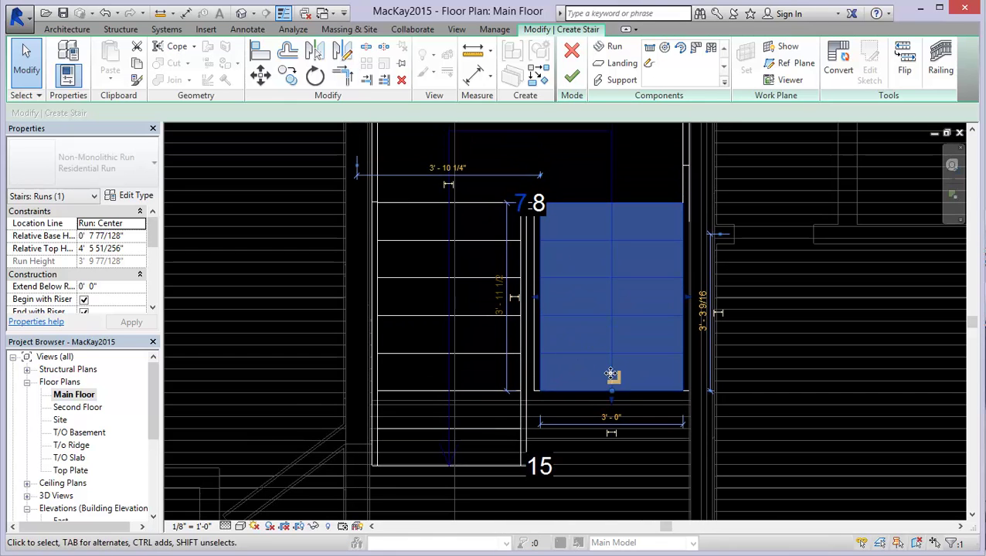
# Step: Extend the starting end of the first run by one tread to a length of 4' 9"
pyautogui.moveTo(612, 390); pyautogui.dragTo(611, 428)
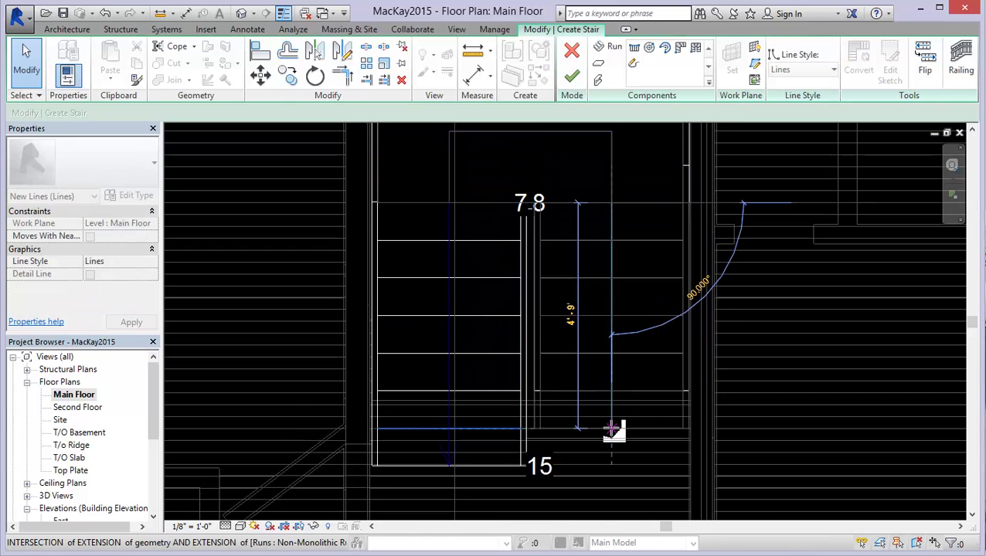
pyautogui.press('Escape')
pyautogui.press('Escape')
pyautogui.click(516, 428)
pyautogui.scroll(-2, 466, 316)
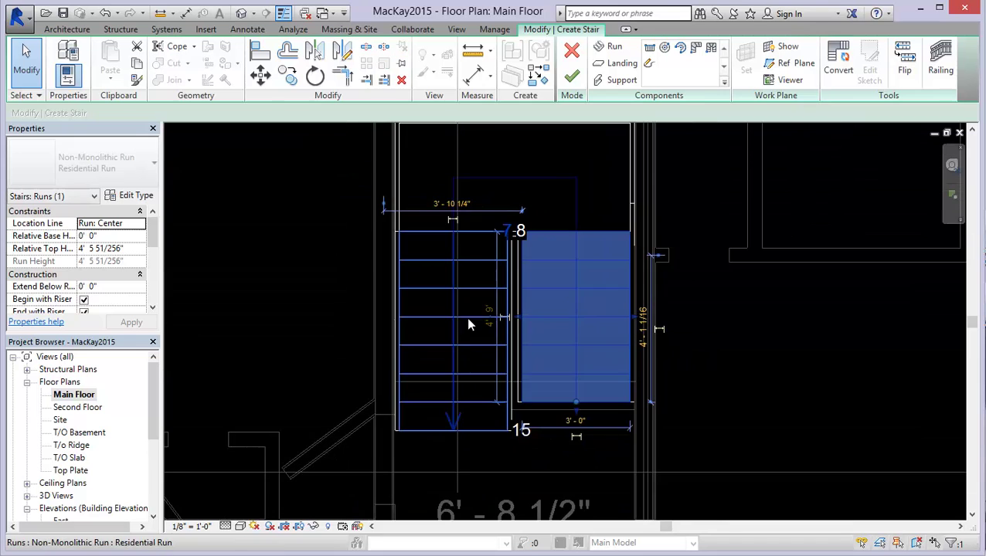
pyautogui.scroll(-1, 482, 321)
pyautogui.moveTo(483, 298); pyautogui.dragTo(489, 324, button='middle')
pyautogui.scroll(1, 493, 322)
pyautogui.press('Escape')
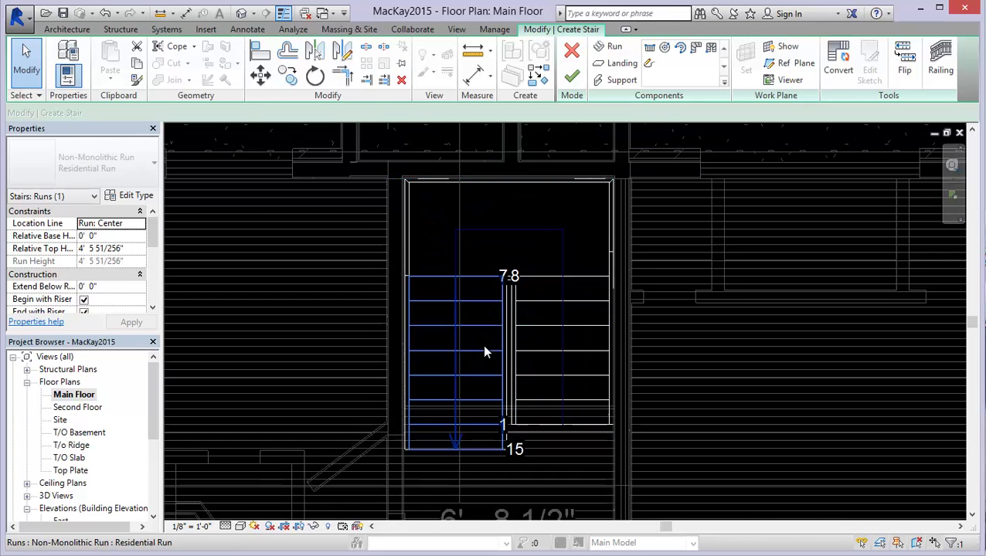
# Step: Finish editing the stair and dismiss the rail continuity warning
pyautogui.scroll(1, 580, 398)
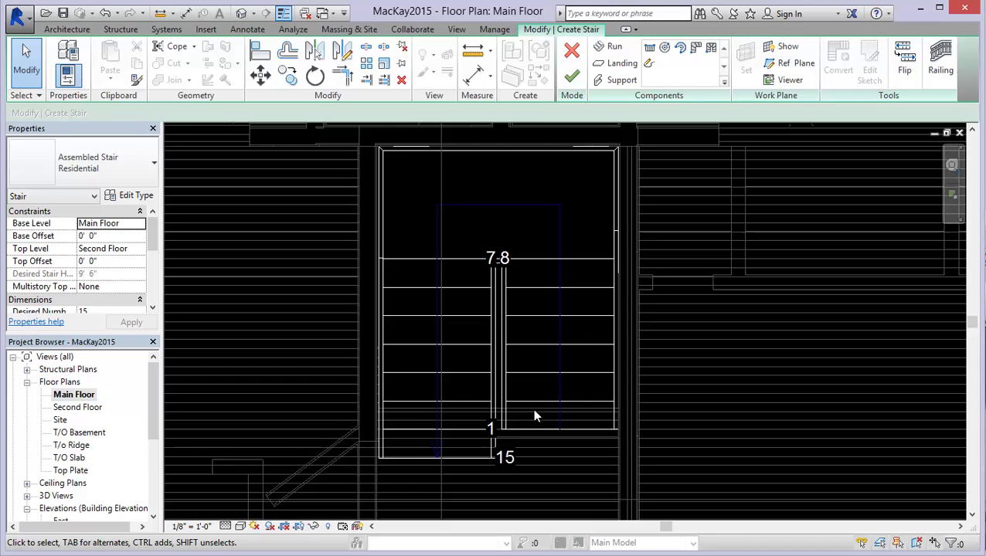
pyautogui.moveTo(529, 421); pyautogui.dragTo(514, 357, button='middle')
pyautogui.scroll(1, 515, 356)
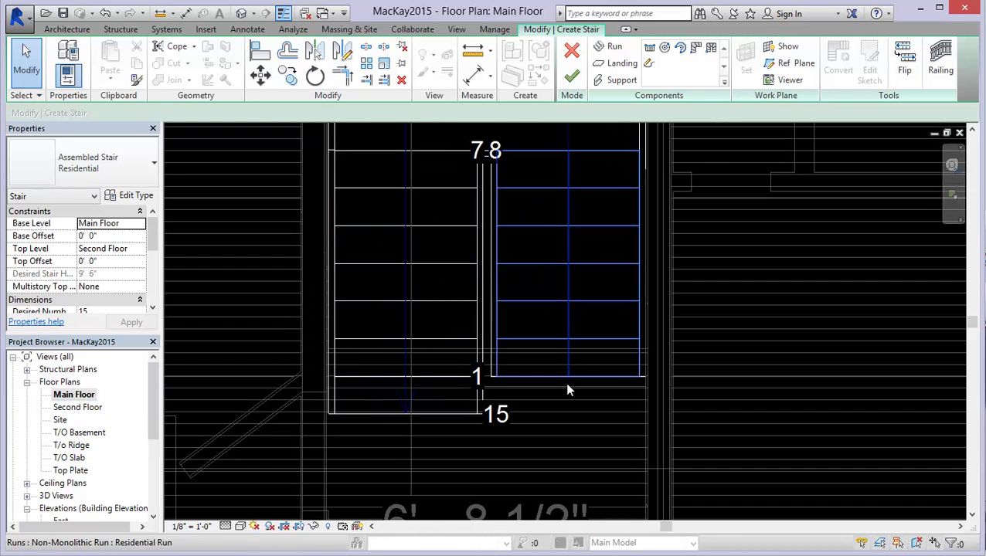
pyautogui.scroll(-1, 405, 366)
pyautogui.moveTo(408, 312); pyautogui.dragTo(433, 365, button='middle')
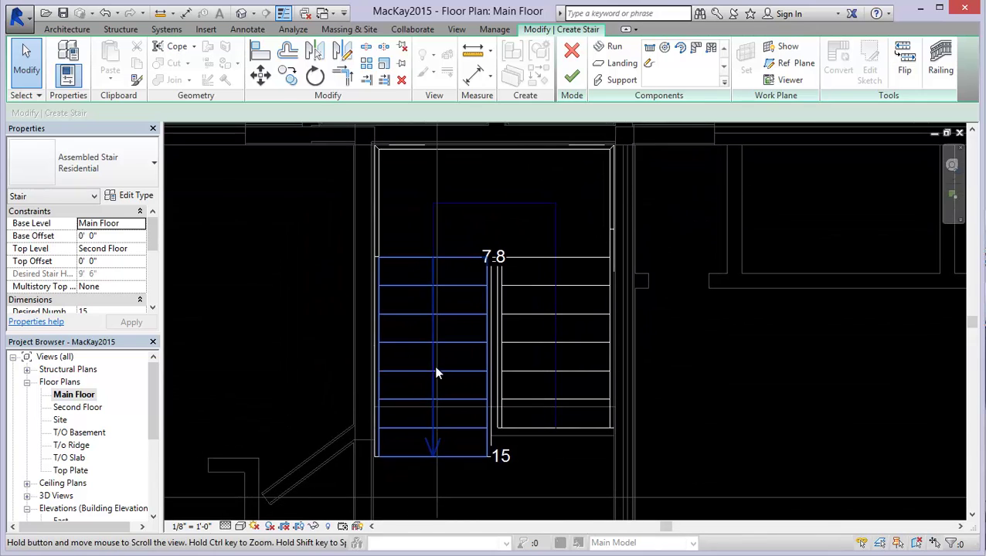
pyautogui.moveTo(456, 264); pyautogui.dragTo(447, 281, button='middle')
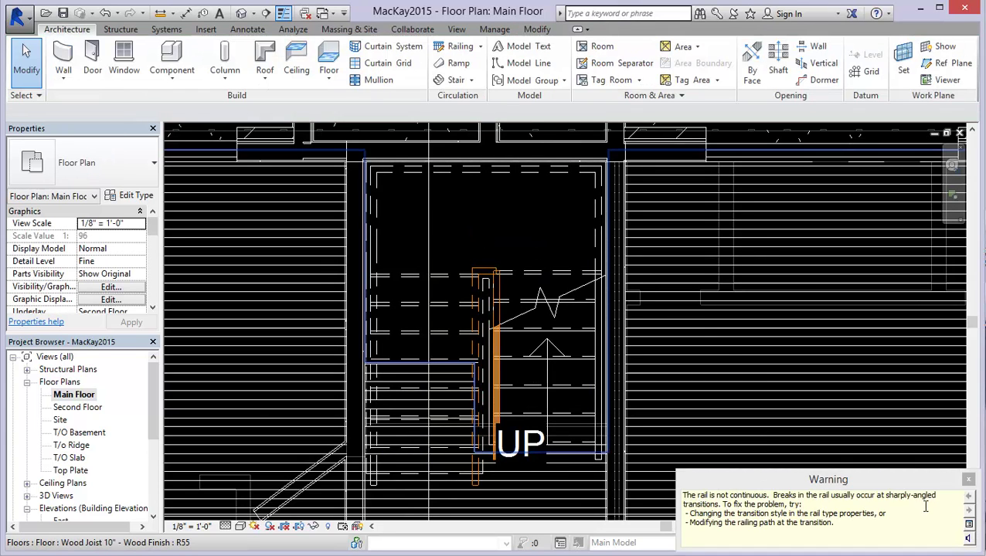
pyautogui.click(967, 480)
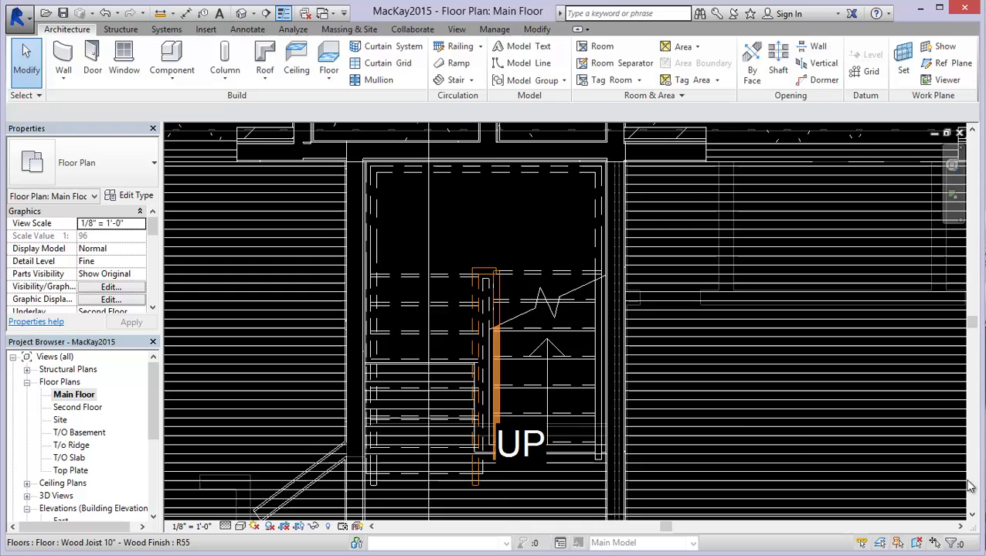
# Step: Delete the inner and outer rectangular handrails from the finished stair
pyautogui.click(498, 285)
pyautogui.press('Escape')
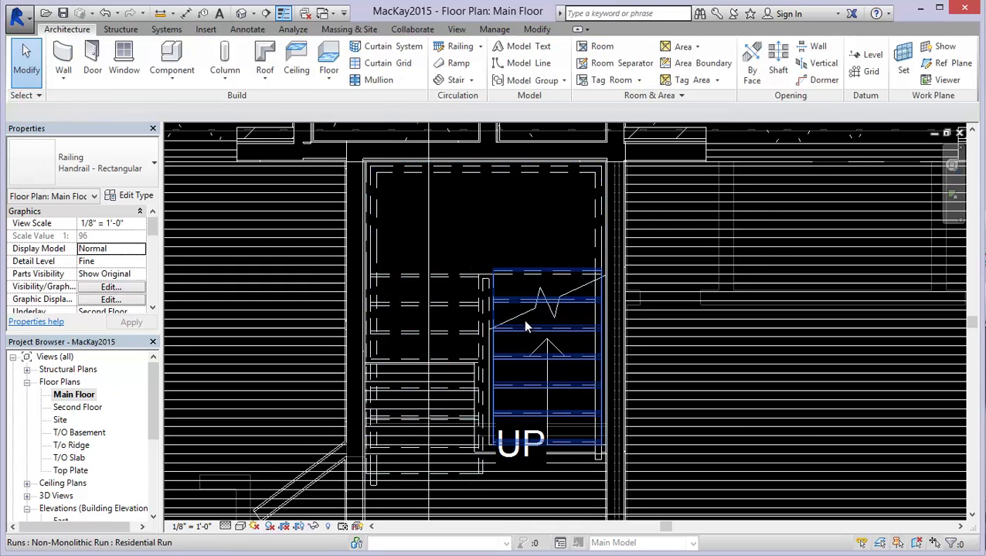
pyautogui.click(378, 223)
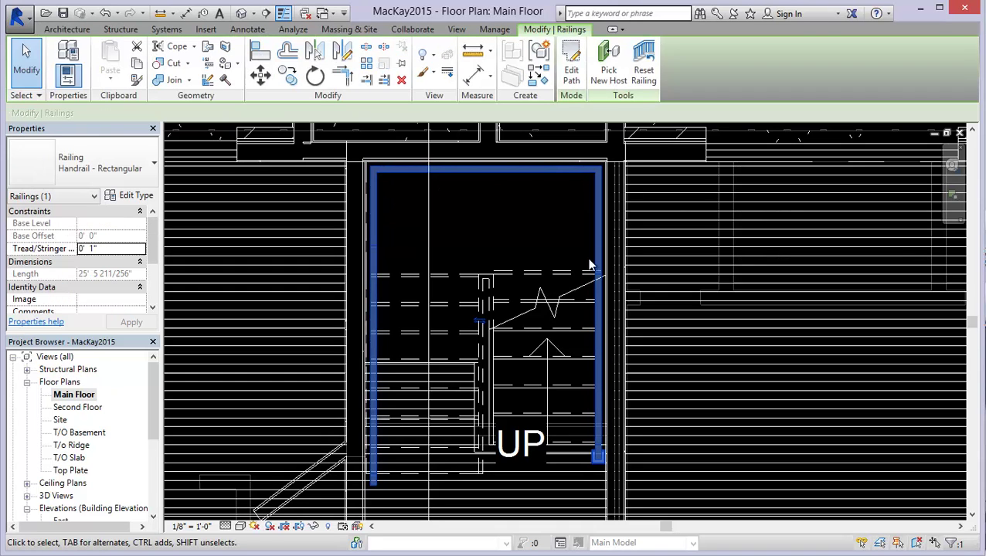
pyautogui.press('Escape')
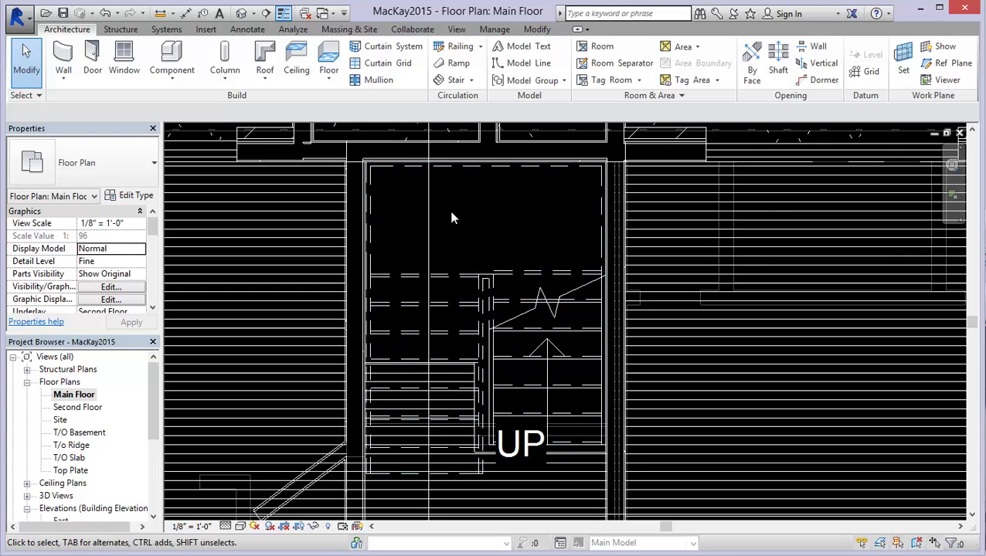
# Step: Move the stair's UP label below the first riser, clear of the treads
pyautogui.moveTo(498, 249); pyautogui.dragTo(495, 213, button='middle')
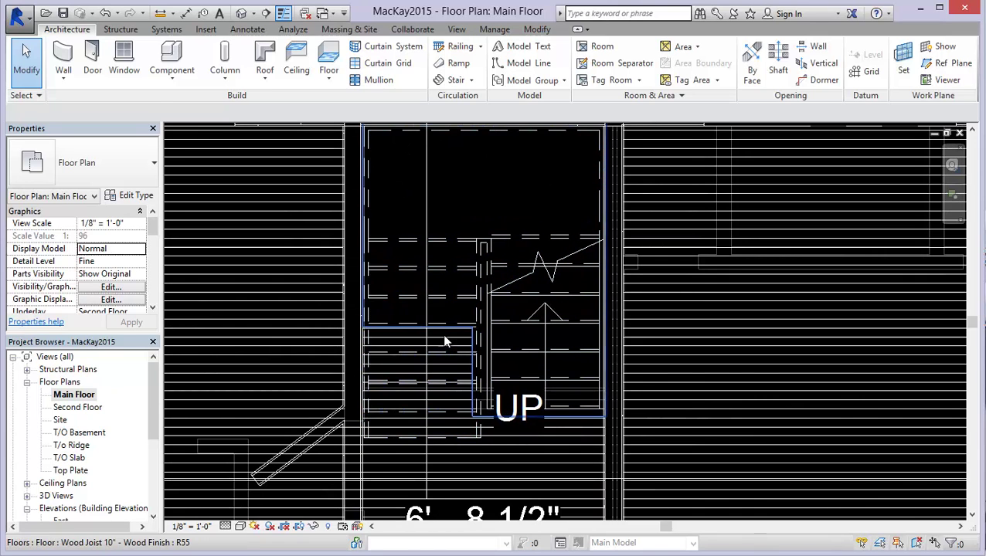
pyautogui.press('Tab')
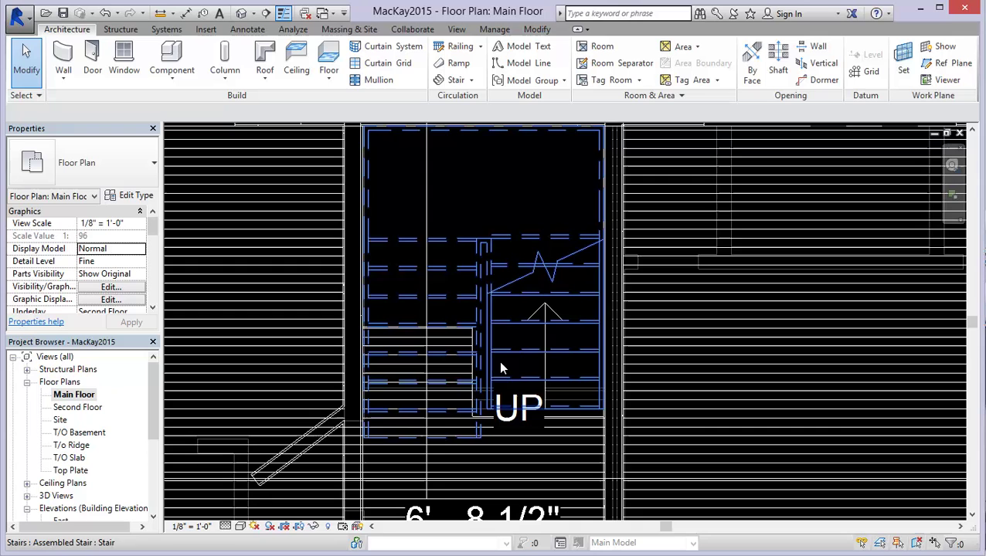
pyautogui.scroll(1, 527, 417)
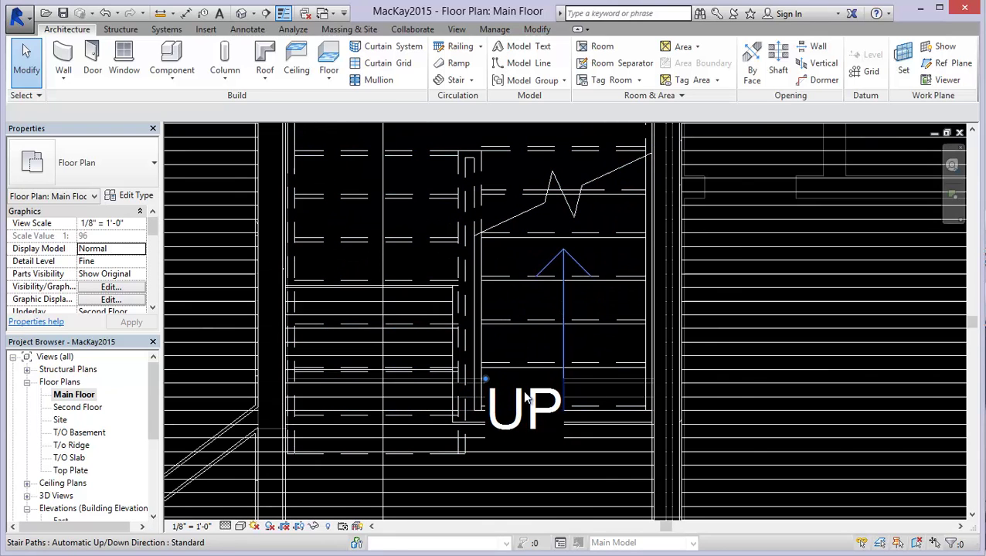
pyautogui.moveTo(485, 377); pyautogui.dragTo(533, 433)
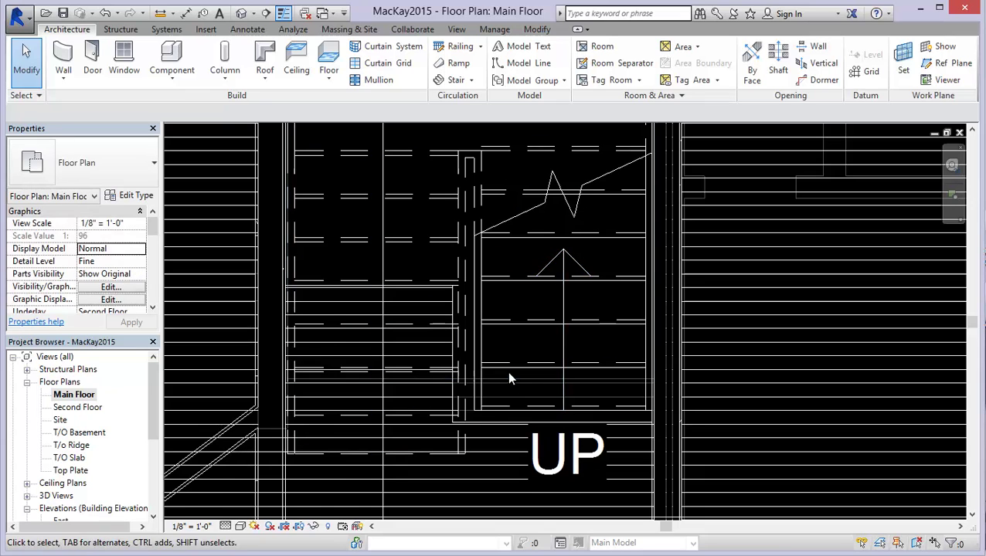
# Step: Flip the viewing direction of the section line running through the stair and open its section view
pyautogui.scroll(-1, 447, 308)
pyautogui.scroll(-1, 429, 320)
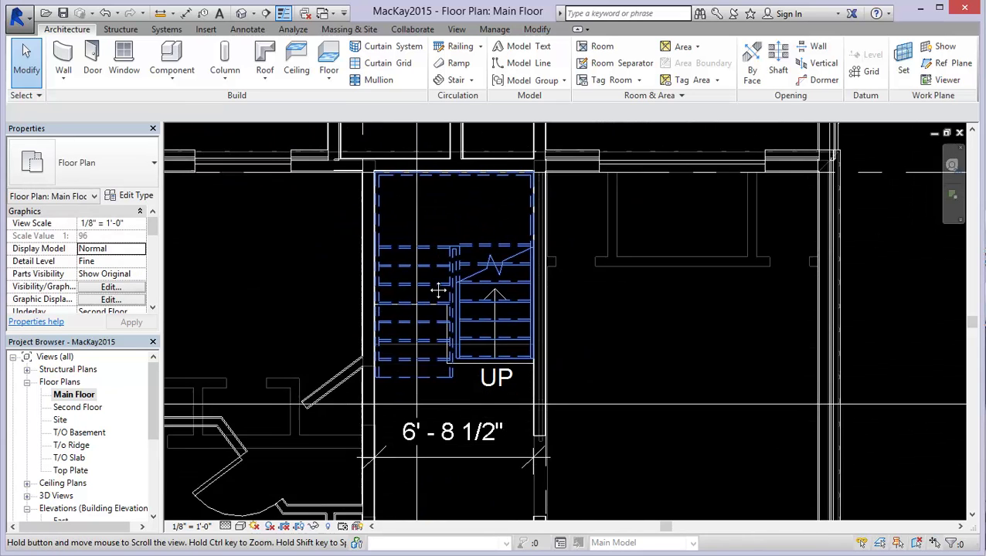
pyautogui.scroll(2, 429, 267)
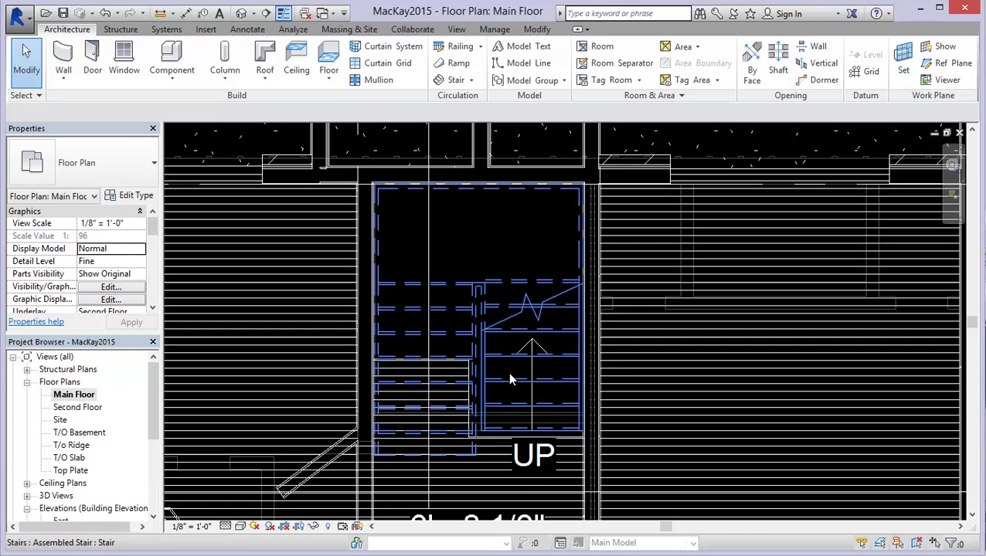
pyautogui.press('Escape')
pyautogui.scroll(-2, 483, 328)
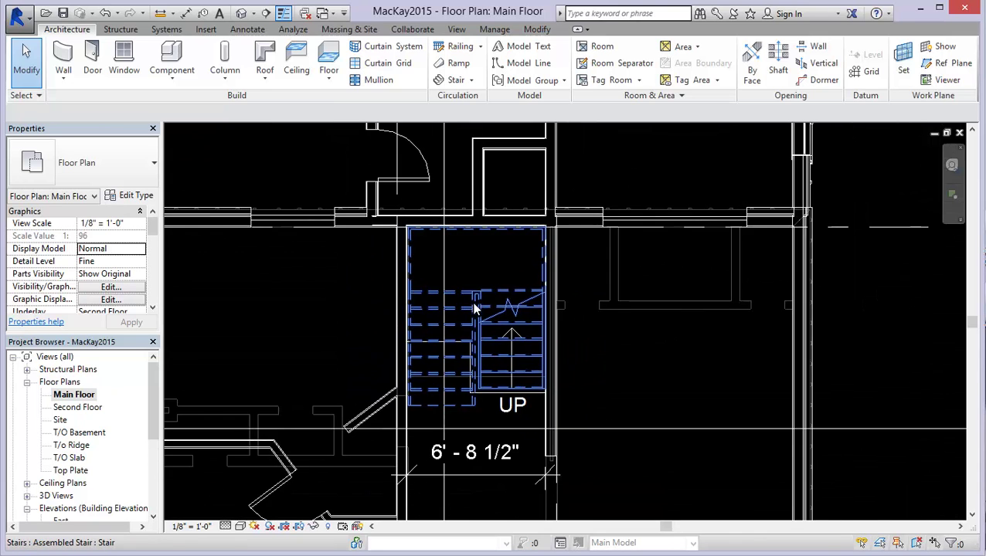
pyautogui.moveTo(475, 307); pyautogui.dragTo(485, 404, button='middle')
pyautogui.scroll(-2, 468, 351)
pyautogui.moveTo(473, 232); pyautogui.dragTo(483, 398, button='middle')
pyautogui.scroll(-2, 460, 334)
pyautogui.moveTo(465, 154); pyautogui.dragTo(463, 241, button='middle')
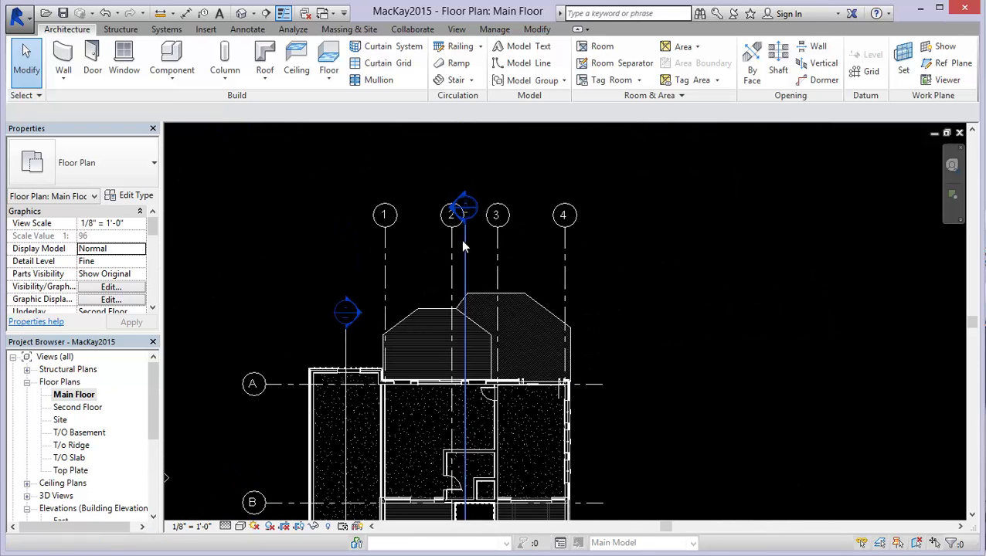
pyautogui.click(464, 247)
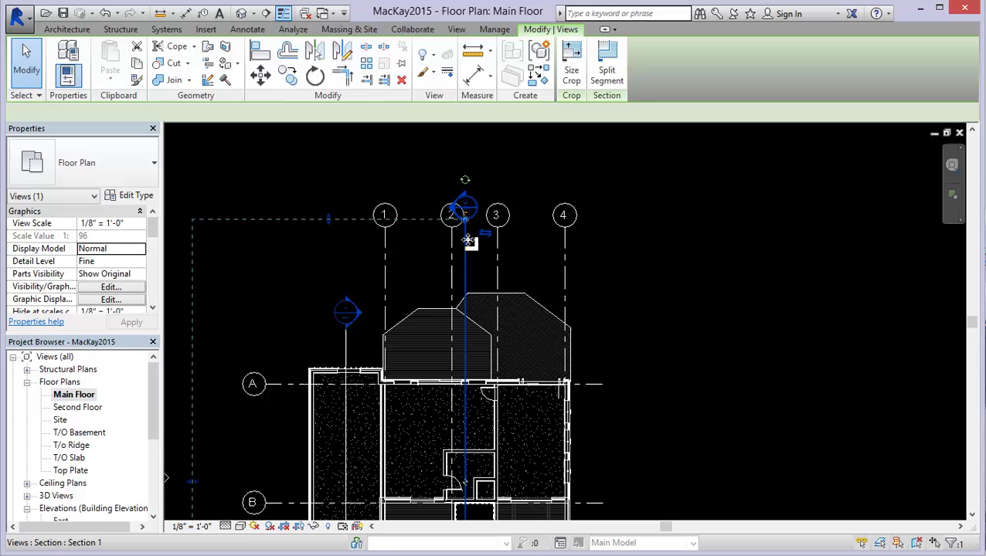
pyautogui.press('Escape')
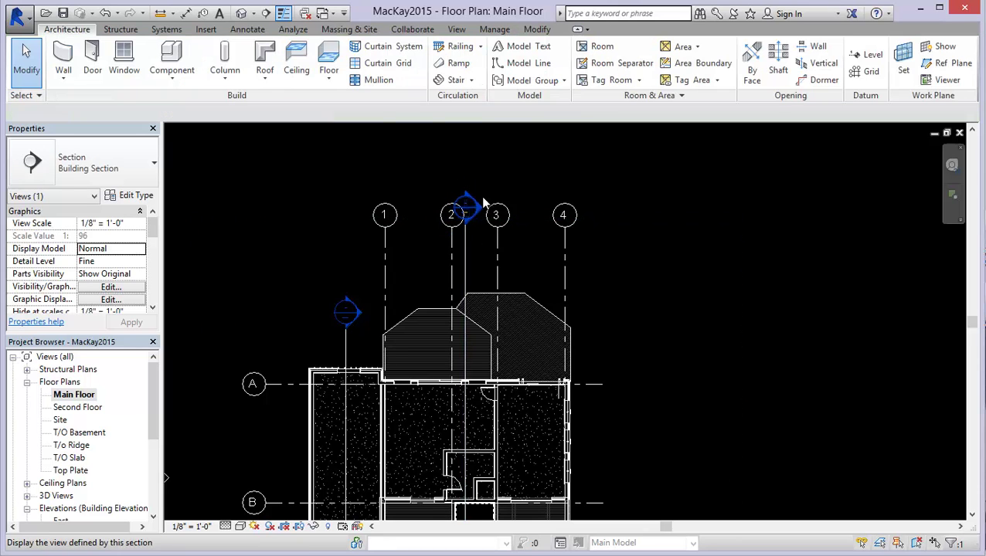
pyautogui.doubleClick(477, 206)
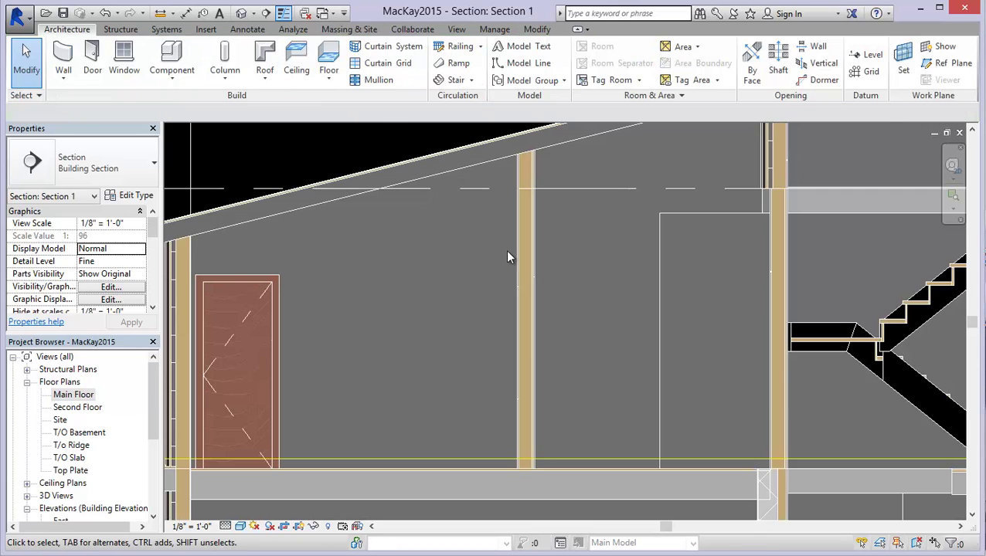
# Step: Examine the stair in section, checking the landing and how the lower and upper runs join it
pyautogui.moveTo(651, 283); pyautogui.dragTo(462, 297, button='middle')
pyautogui.scroll(2, 462, 301)
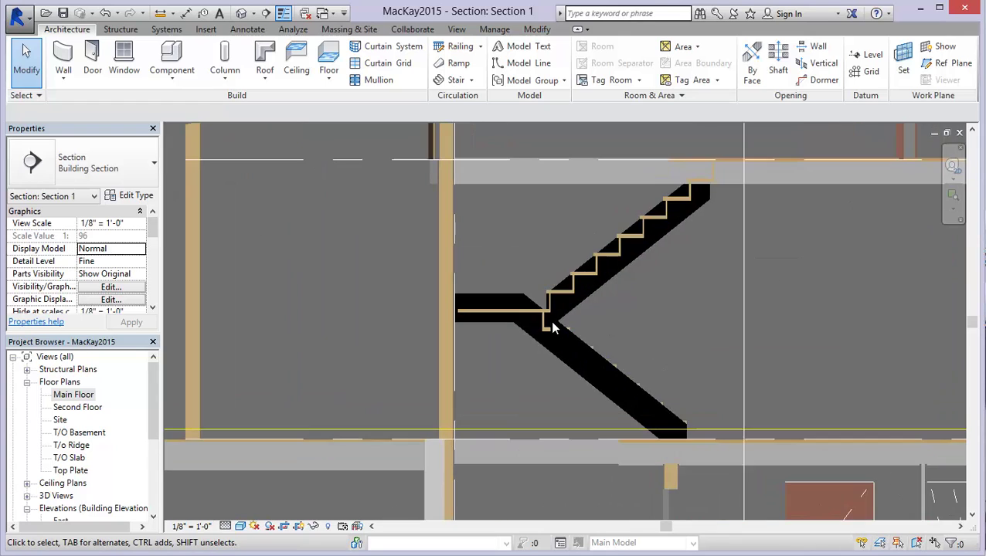
pyautogui.moveTo(545, 329); pyautogui.dragTo(470, 326, button='middle')
pyautogui.scroll(1, 466, 317)
pyautogui.moveTo(544, 295); pyautogui.dragTo(488, 288, button='middle')
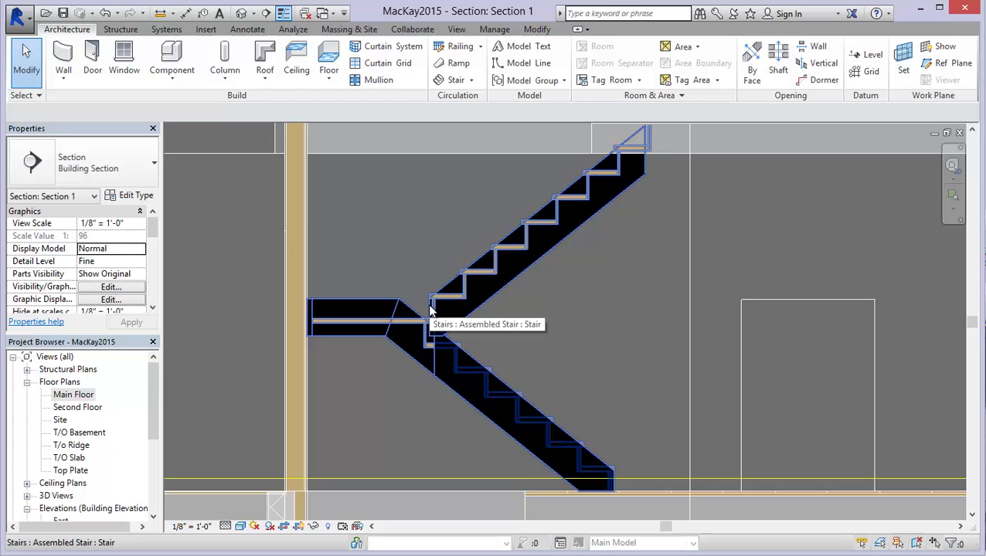
pyautogui.scroll(2, 414, 326)
pyautogui.moveTo(452, 352); pyautogui.dragTo(439, 288, button='middle')
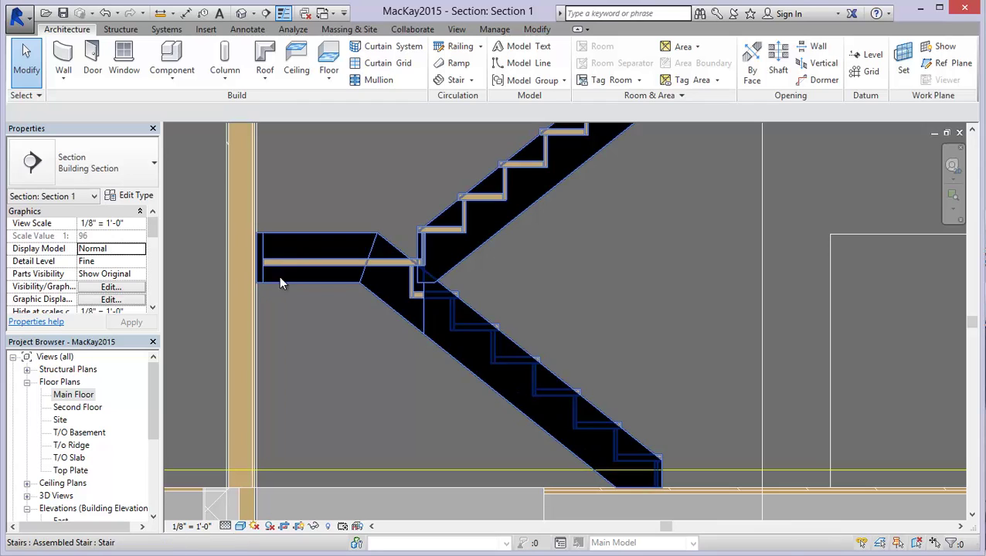
pyautogui.scroll(1, 371, 281)
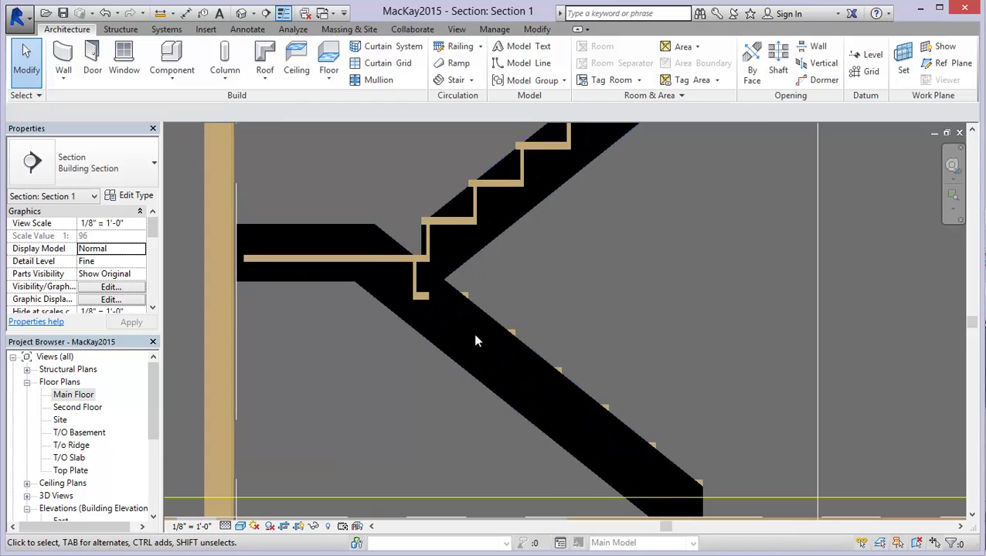
pyautogui.moveTo(490, 349); pyautogui.dragTo(489, 330, button='middle')
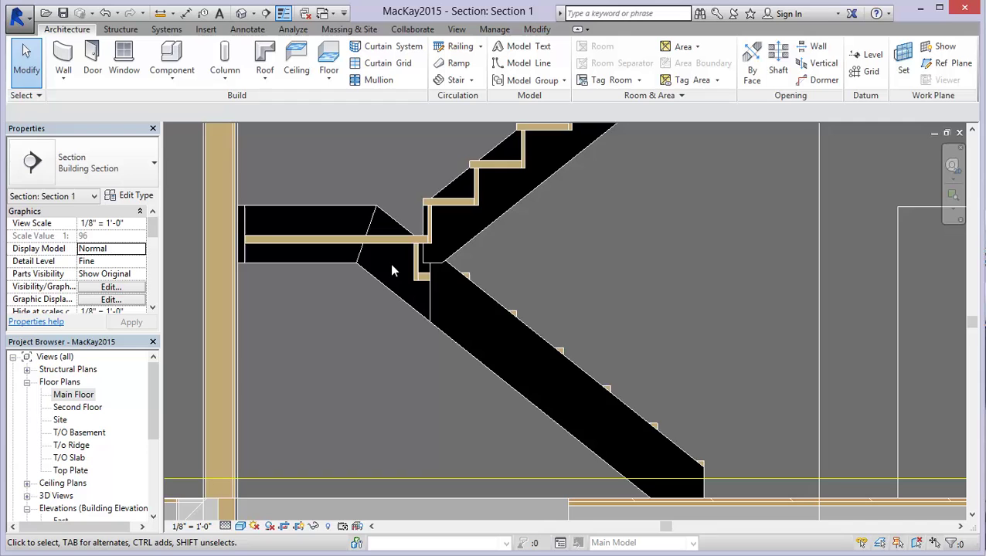
pyautogui.moveTo(372, 231); pyautogui.dragTo(369, 370, button='middle')
pyautogui.scroll(-1, 374, 350)
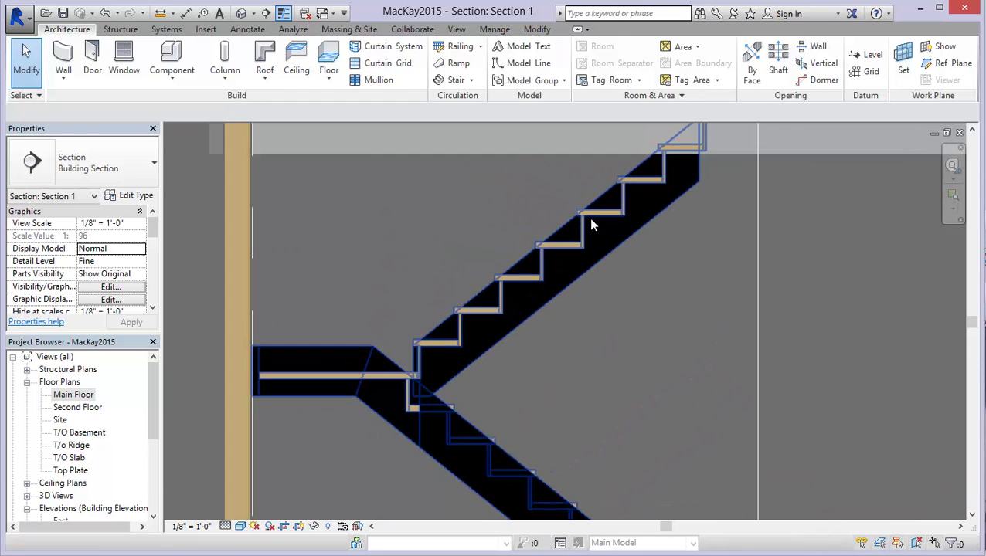
pyautogui.moveTo(638, 203); pyautogui.dragTo(606, 215, button='middle')
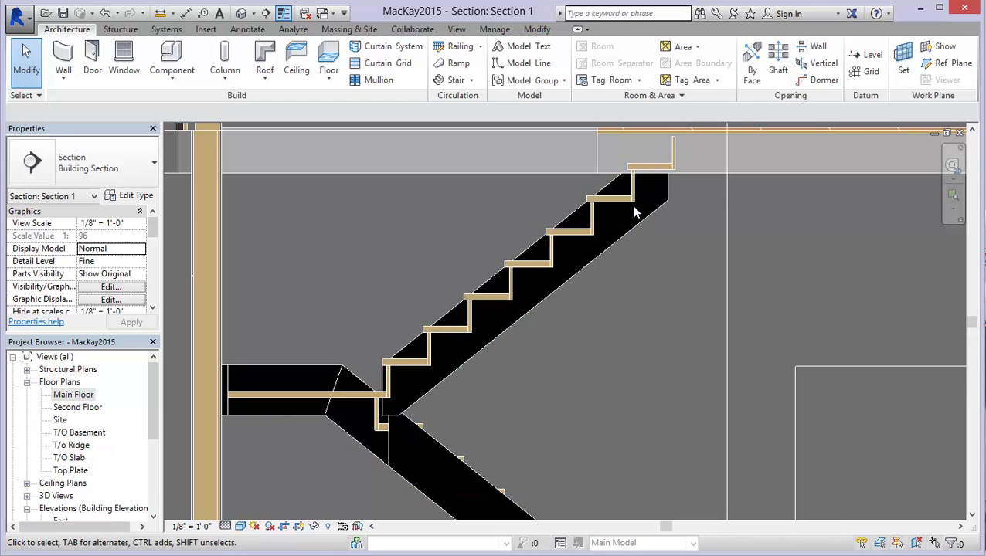
# Step: Inspect how the stair's top riser meets the second floor and its bottom tread meets the main floor
pyautogui.moveTo(652, 206); pyautogui.dragTo(640, 220, button='middle')
pyautogui.scroll(1, 662, 147)
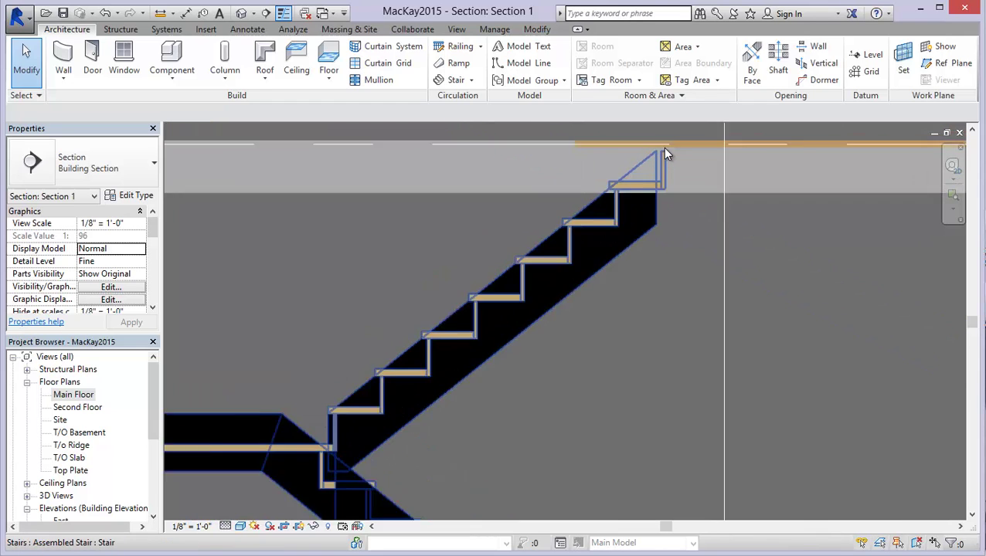
pyautogui.scroll(4, 662, 147)
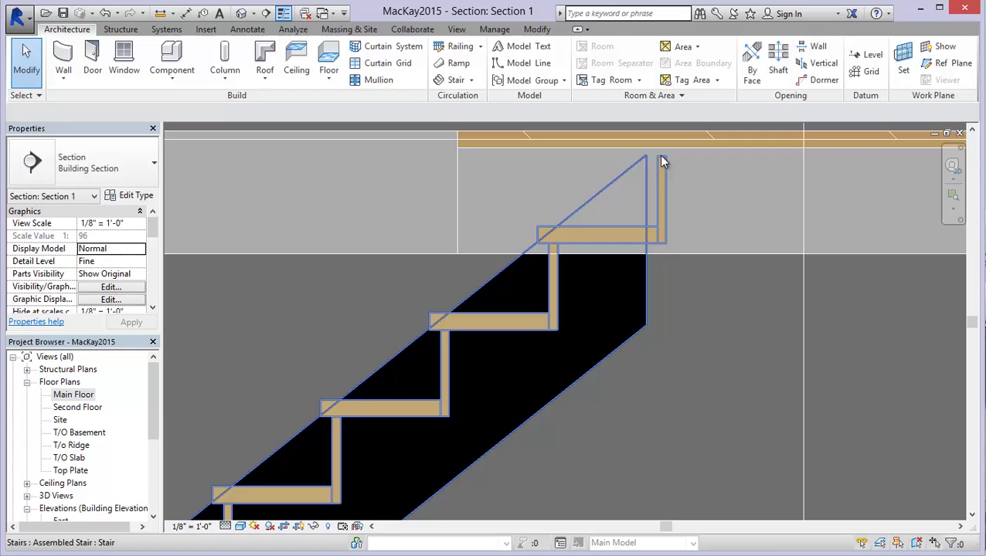
pyautogui.scroll(-5, 657, 152)
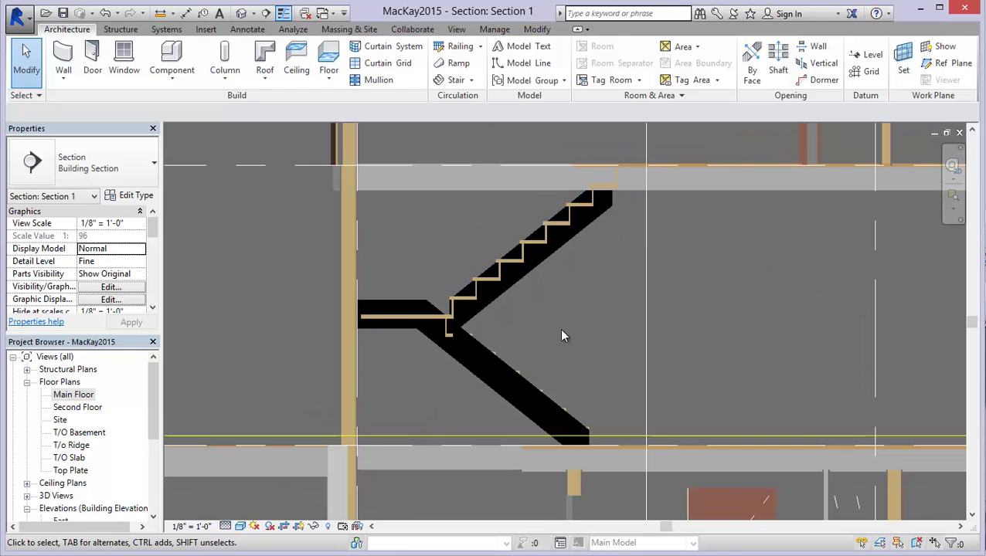
pyautogui.moveTo(562, 336); pyautogui.dragTo(539, 208, button='middle')
pyautogui.scroll(6, 563, 315)
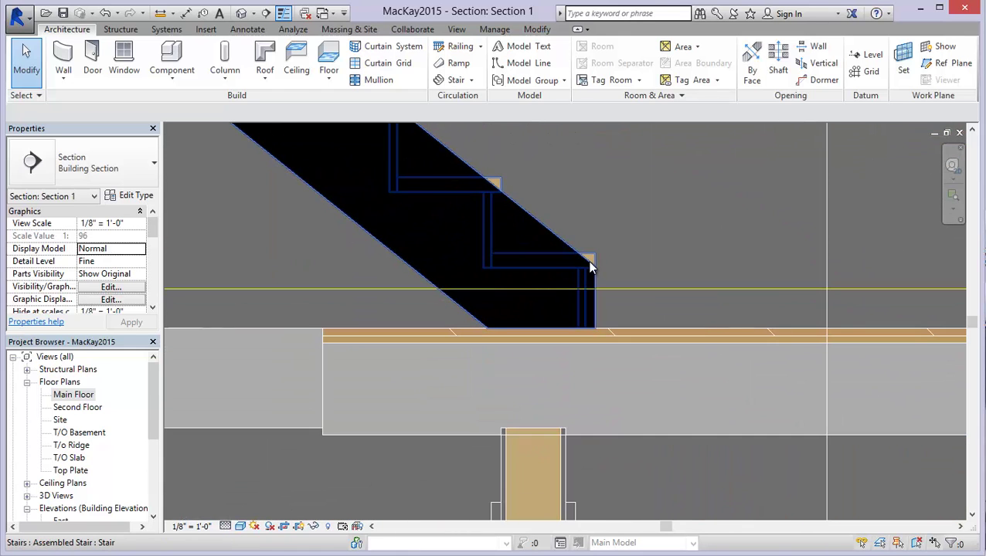
pyautogui.scroll(1, 589, 263)
pyautogui.click(588, 262)
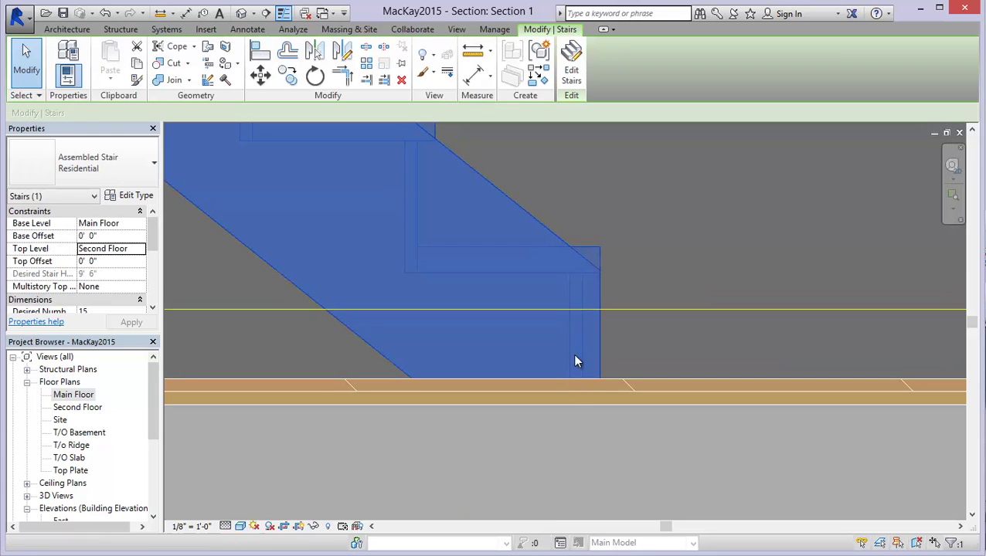
pyautogui.scroll(-2, 474, 307)
pyautogui.scroll(-3, 472, 301)
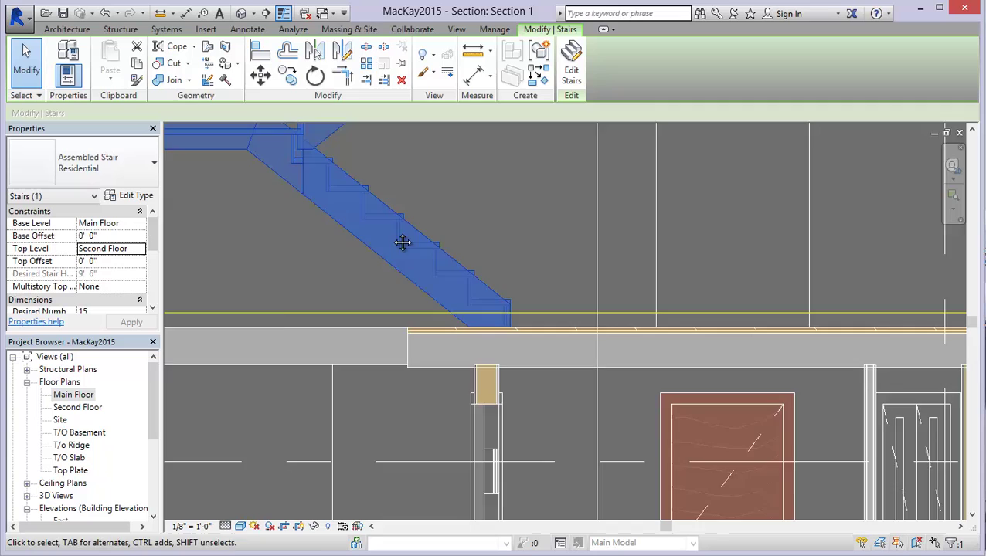
# Step: Measure the vertical gap from the top riser's upper edge to the second floor's finished surface with an aligned dimension, leaving it unplaced
pyautogui.moveTo(403, 245); pyautogui.dragTo(475, 456, button='middle')
pyautogui.scroll(-2, 476, 420)
pyautogui.scroll(3, 564, 245)
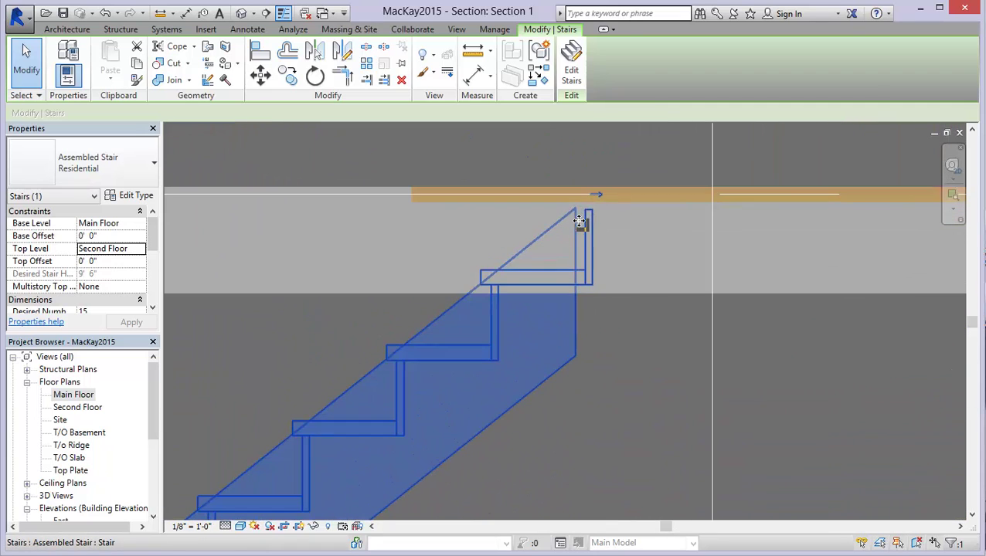
pyautogui.scroll(2, 563, 198)
pyautogui.click(477, 79)
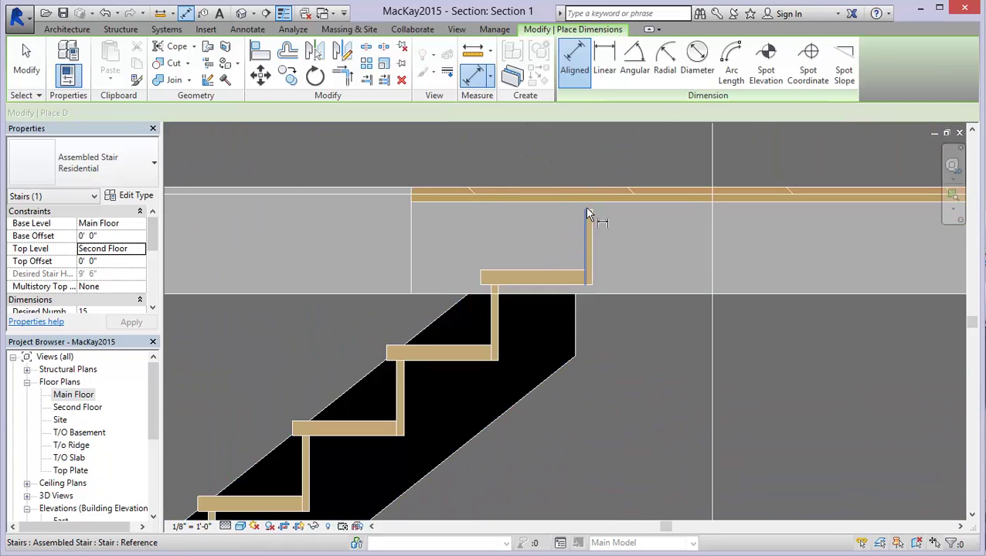
pyautogui.scroll(3, 586, 205)
pyautogui.scroll(-1, 589, 203)
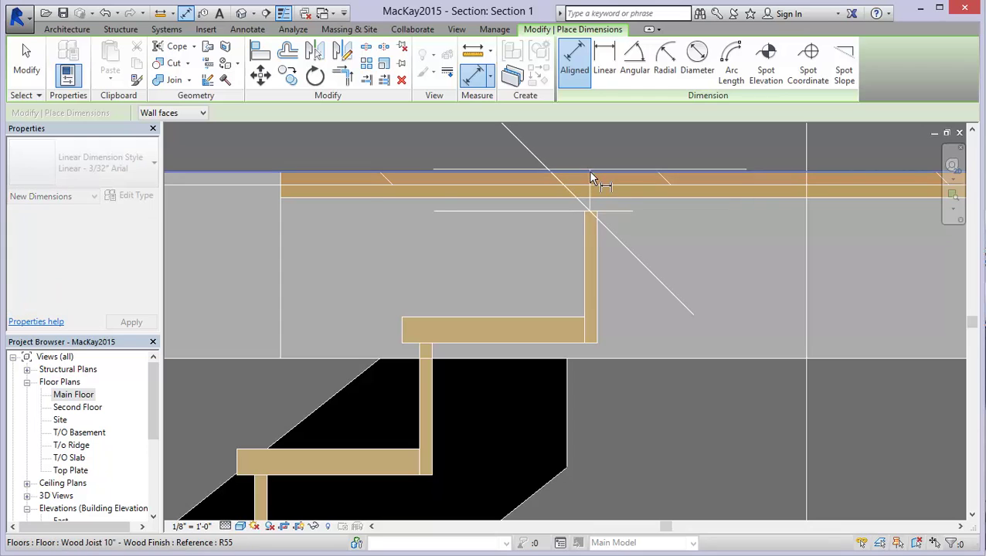
pyautogui.scroll(-2, 584, 170)
pyautogui.scroll(-2, 571, 165)
pyautogui.scroll(-2, 498, 167)
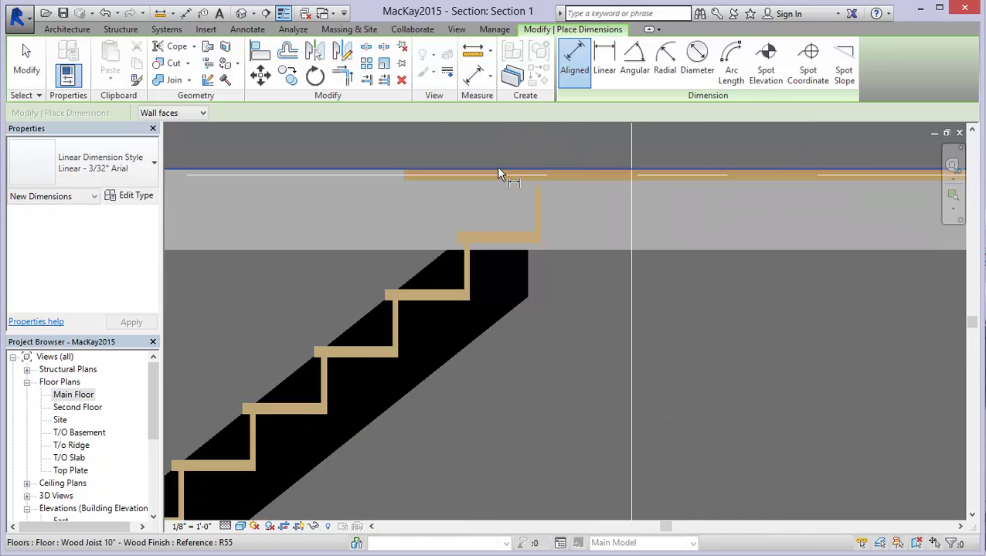
pyautogui.scroll(-1, 500, 169)
pyautogui.moveTo(511, 324); pyautogui.dragTo(626, 301, button='middle')
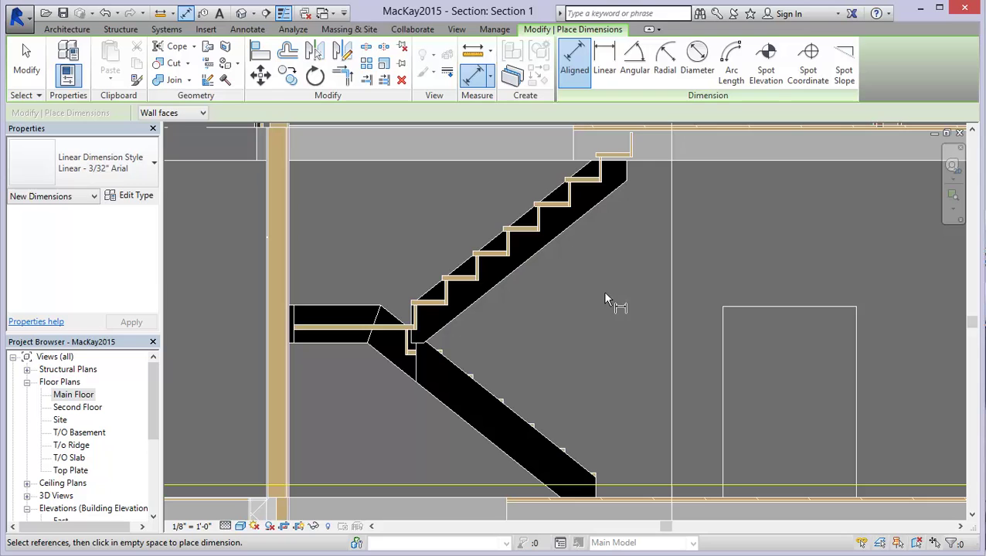
pyautogui.press('Escape')
# Step: Set the stair's base offset to 0' 1" and check both of its ends against the main and second floors
pyautogui.click(456, 288)
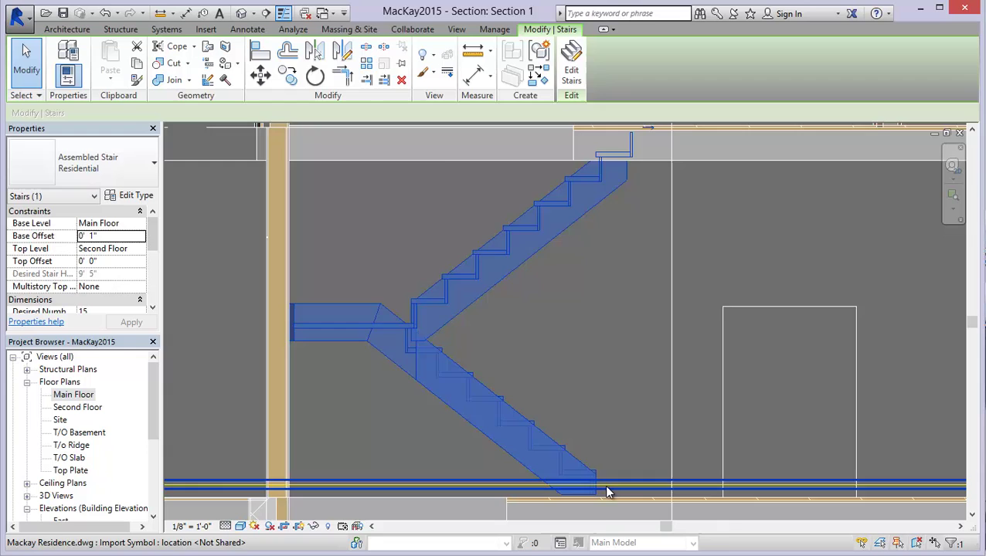
pyautogui.scroll(2, 601, 506)
pyautogui.scroll(3, 601, 509)
pyautogui.moveTo(590, 484); pyautogui.dragTo(595, 418, button='middle')
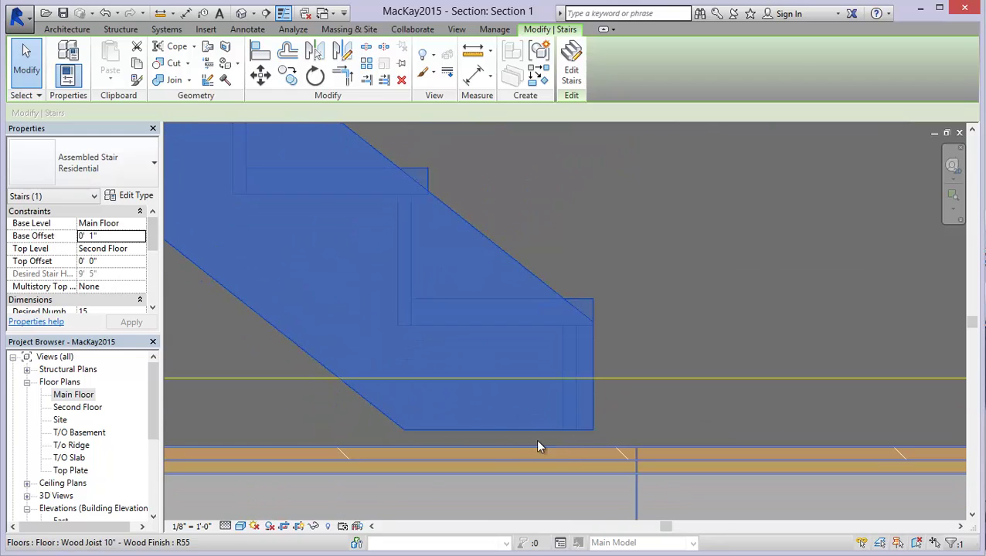
pyautogui.scroll(-2, 561, 448)
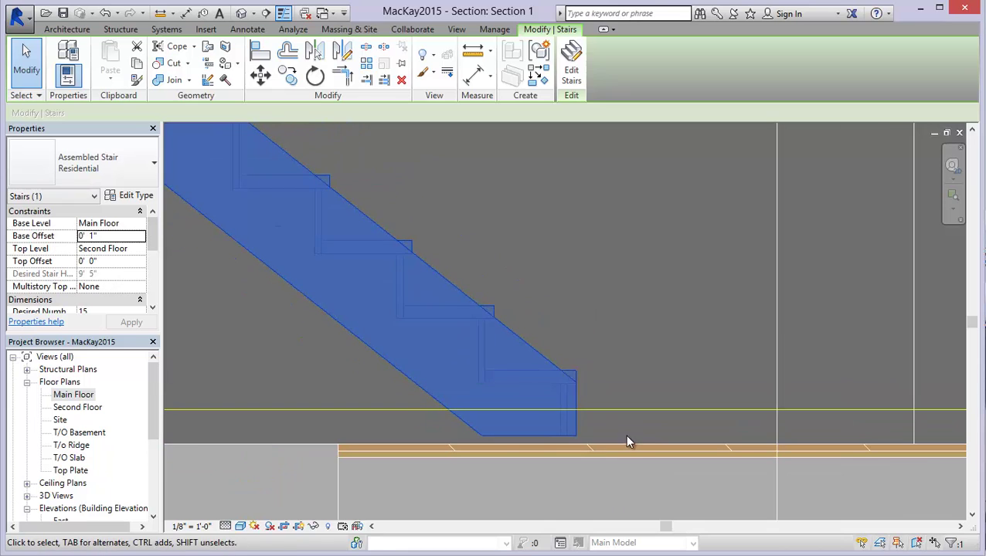
pyautogui.scroll(-2, 576, 392)
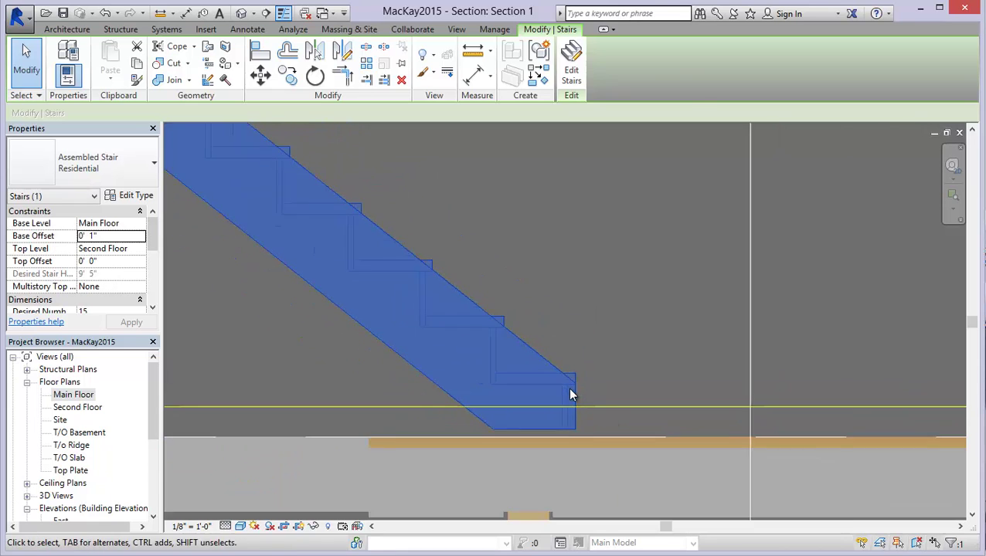
pyautogui.scroll(-2, 497, 259)
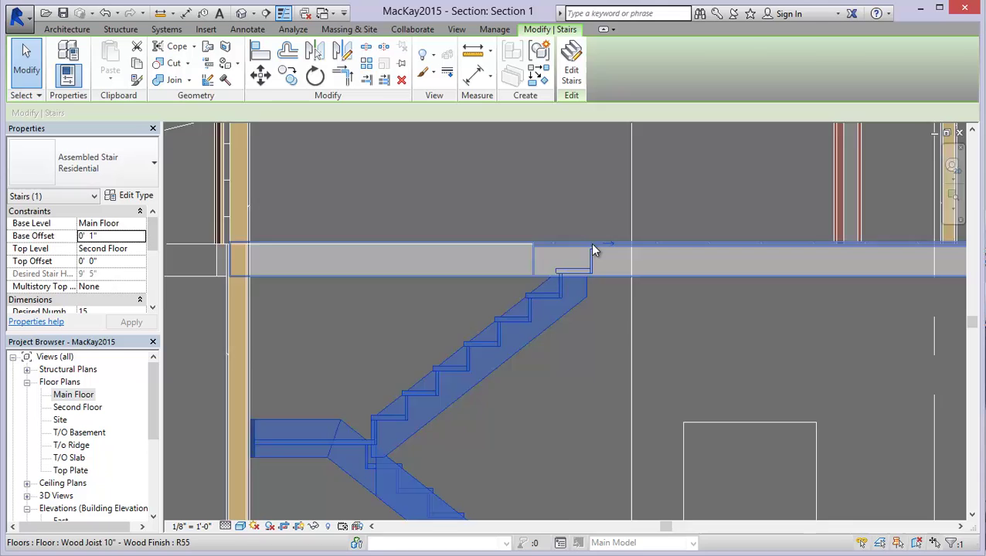
pyautogui.scroll(3, 592, 245)
pyautogui.scroll(-3, 593, 247)
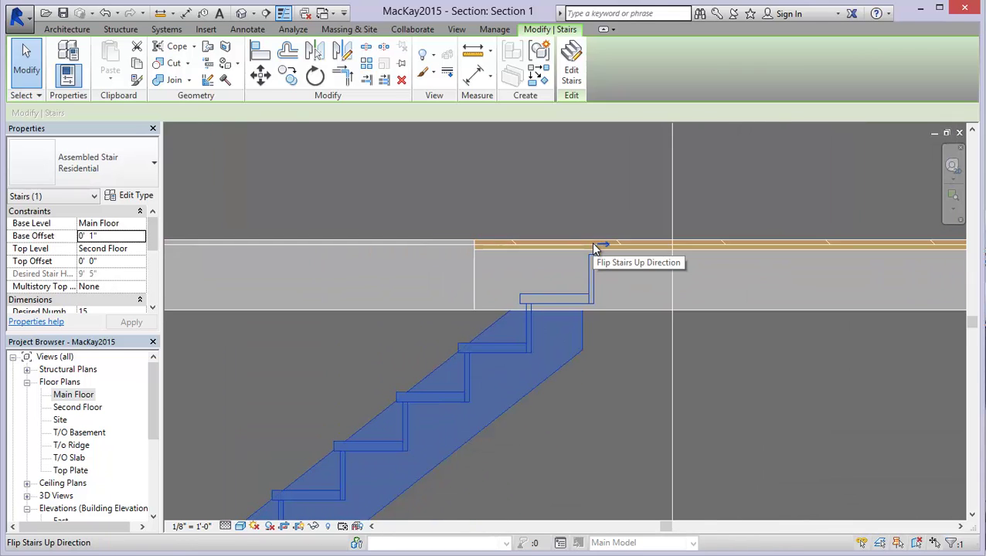
# Step: Examine the full stair in section between the second and main floors, clearing its selection and inspecting where both runs join the landing
pyautogui.scroll(1, 594, 247)
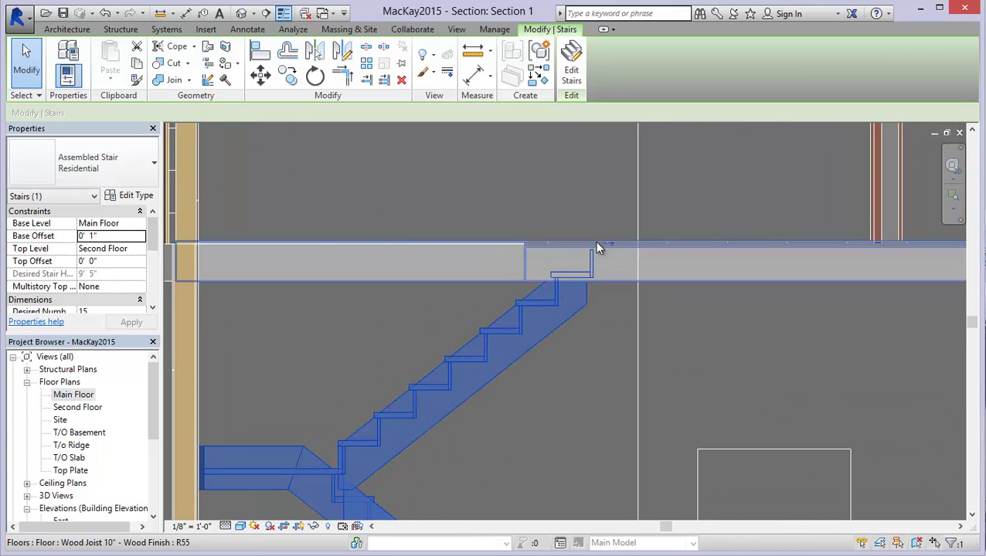
pyautogui.scroll(1, 594, 241)
pyautogui.moveTo(394, 411); pyautogui.dragTo(526, 343, button='middle')
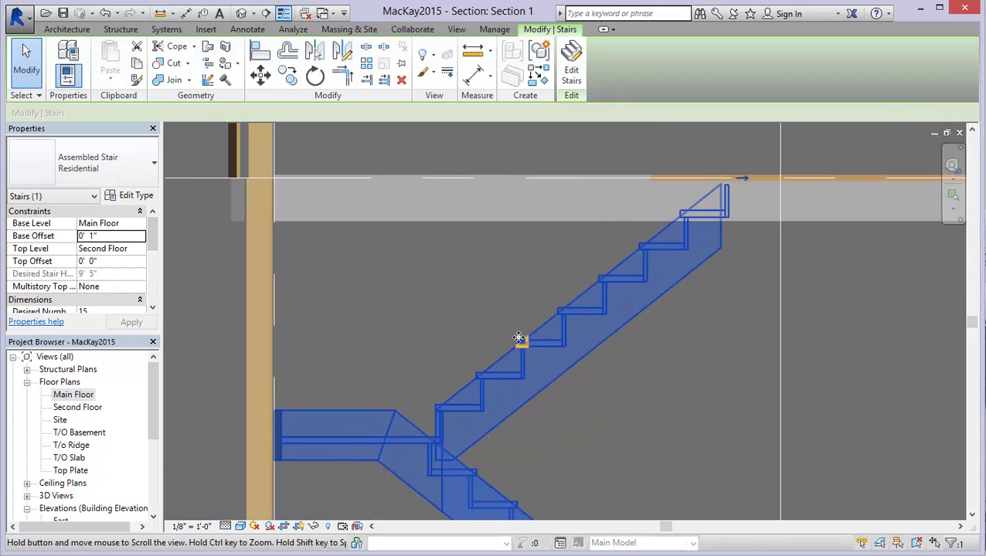
pyautogui.scroll(-1, 603, 280)
pyautogui.scroll(1, 687, 220)
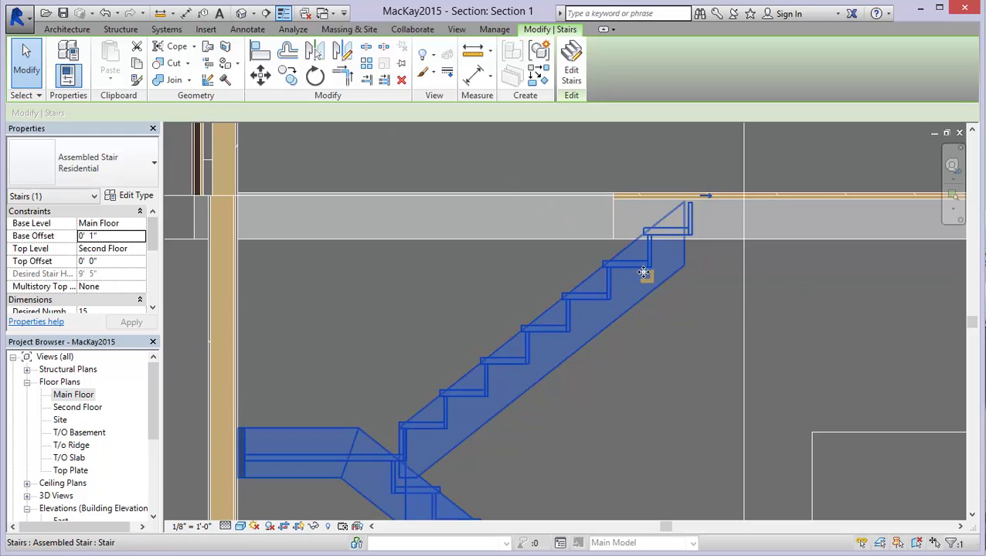
pyautogui.moveTo(610, 288); pyautogui.dragTo(508, 230, button='middle')
pyautogui.scroll(-2, 506, 230)
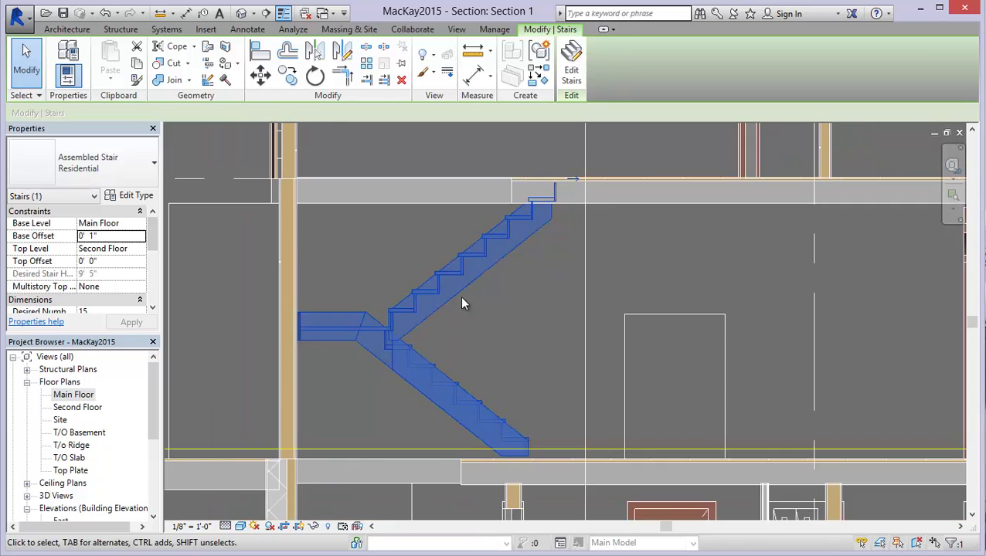
pyautogui.scroll(2, 464, 304)
pyautogui.click(485, 284)
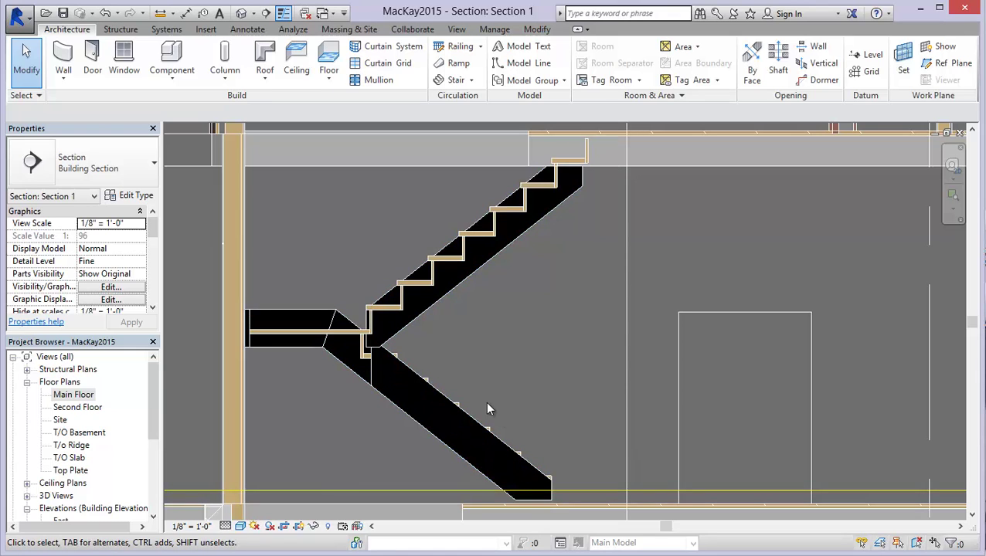
pyautogui.scroll(3, 377, 315)
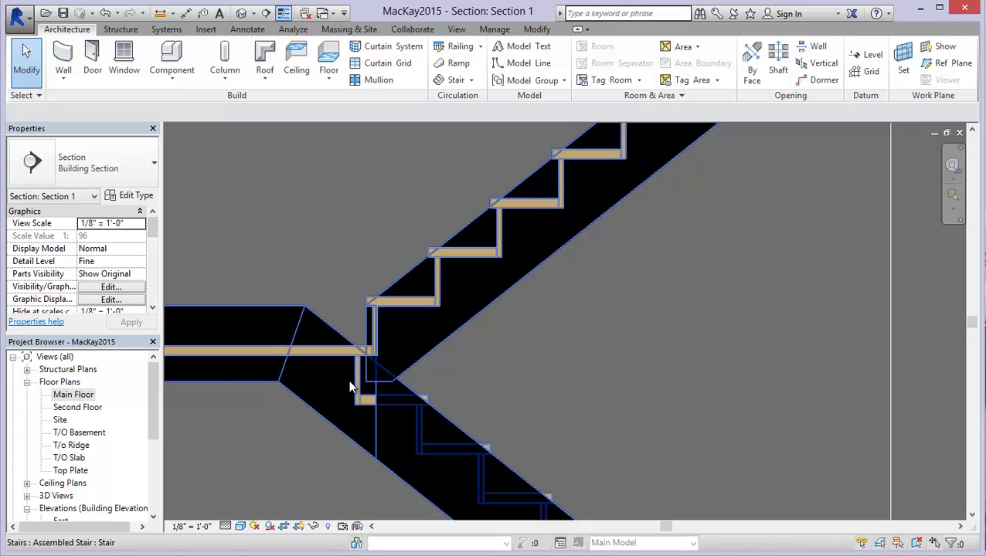
pyautogui.scroll(-3, 446, 292)
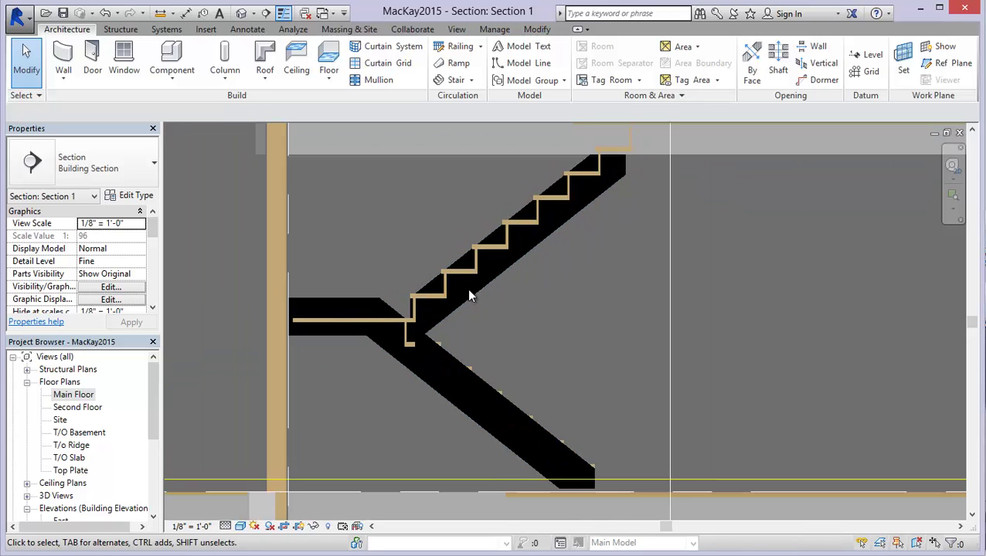